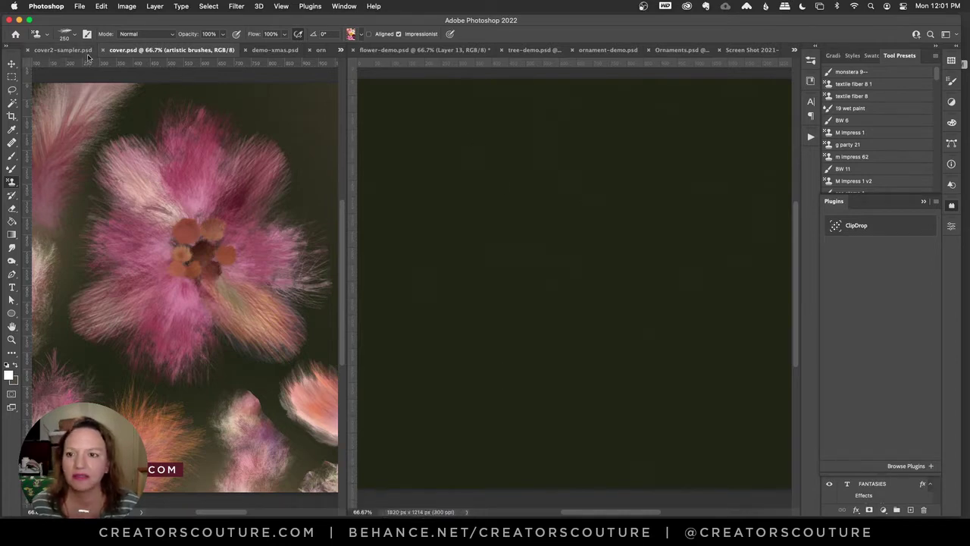
# - View the cover2-sampler.psd document, collapse the Plugins panel to reveal the layers, and return to cover.psd
pyautogui.click(65, 50)
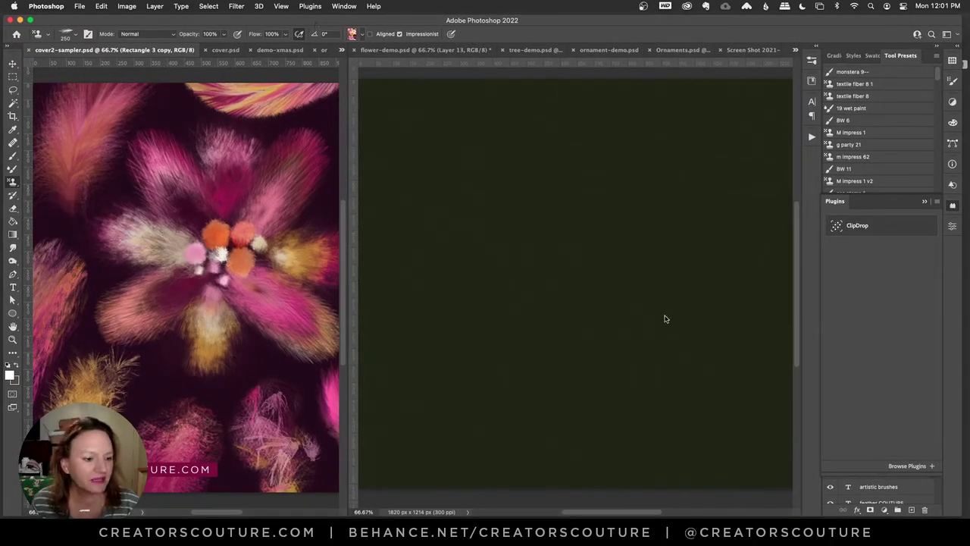
pyautogui.moveTo(961, 514); pyautogui.dragTo(964, 515)
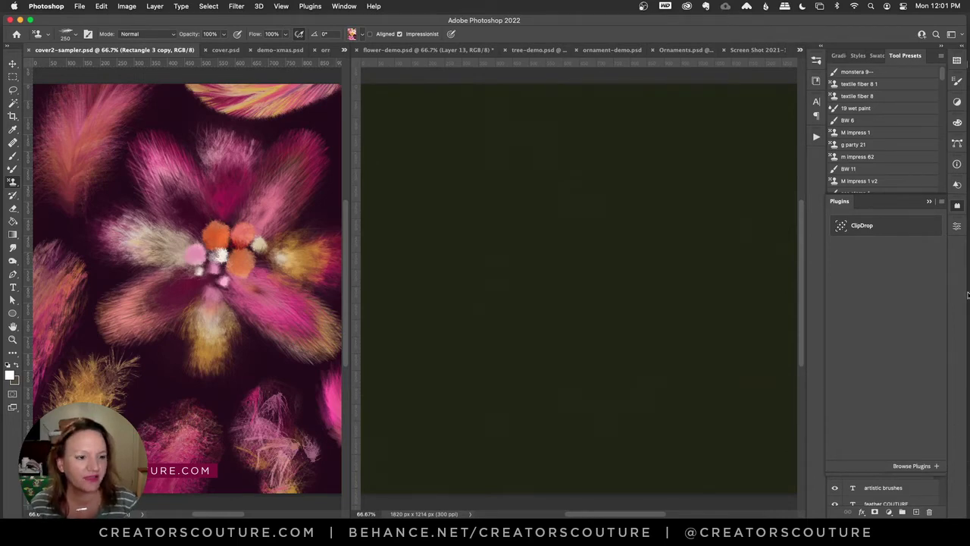
pyautogui.click(957, 207)
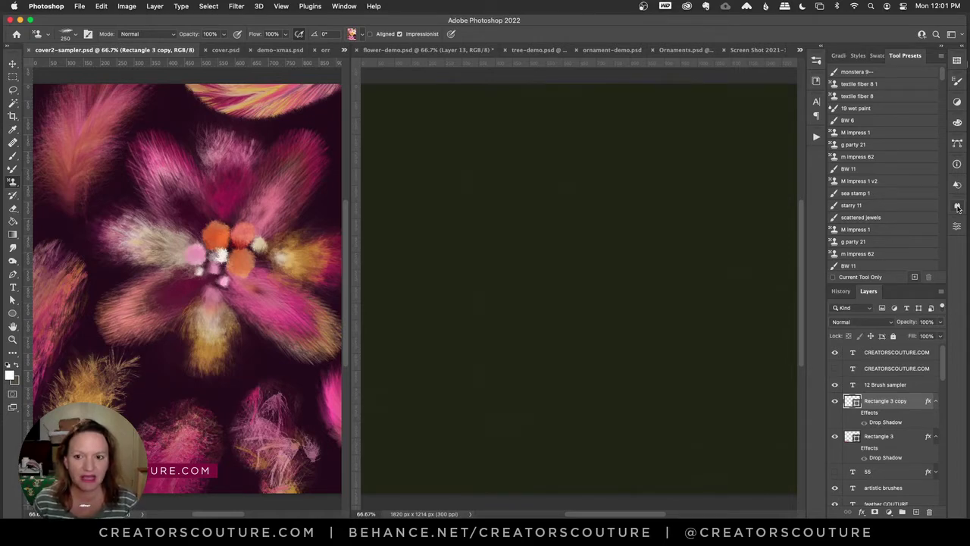
pyautogui.click(225, 50)
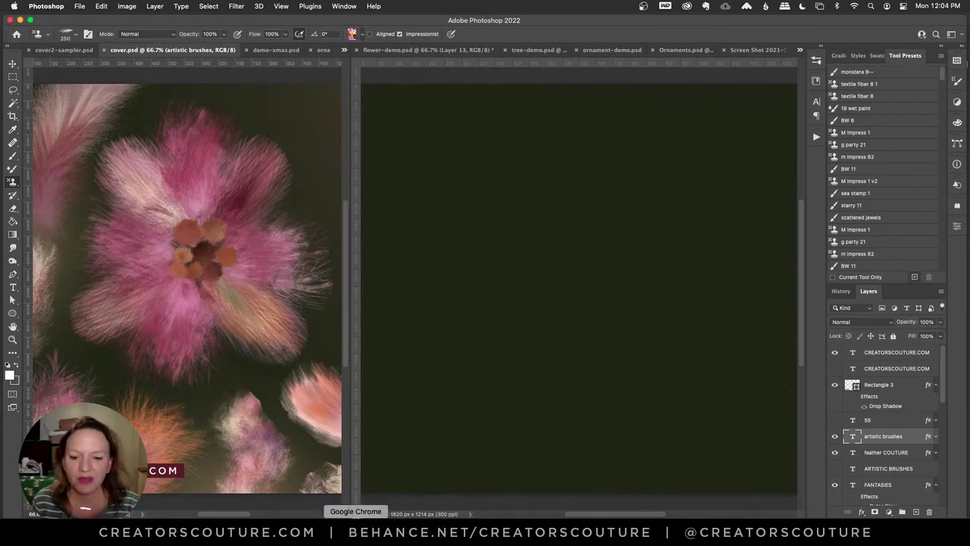
# - Switch to Chrome, show the "Feather Couture" product page, and close the "Secrets to creating my stone" page
pyautogui.click(355, 530)
pyautogui.click(307, 35)
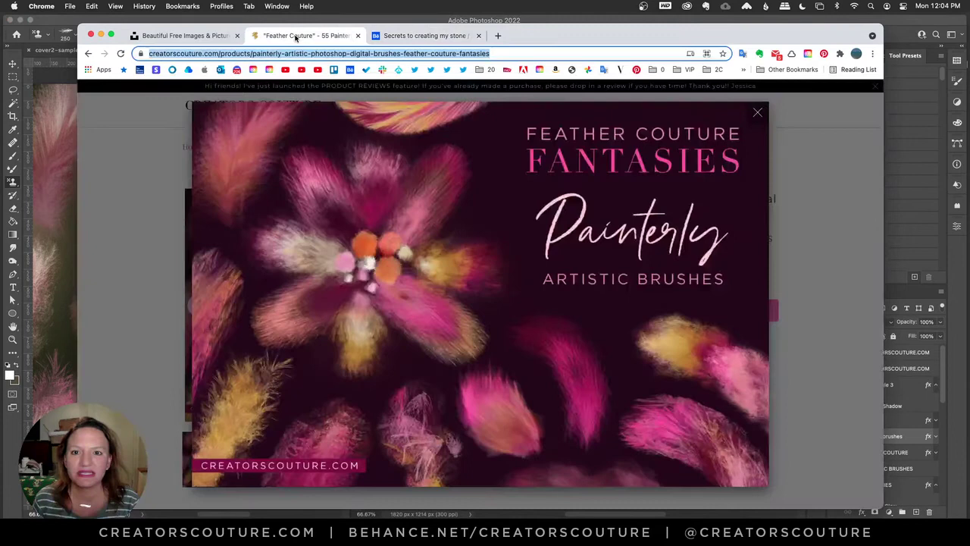
pyautogui.click(478, 36)
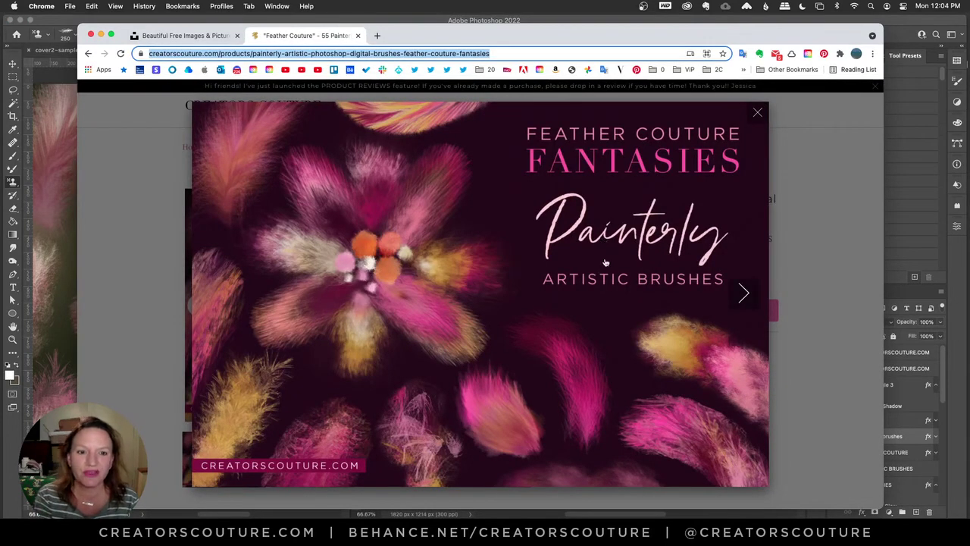
# - Page through the Feather Couture product gallery to examine the stroke samples of brushes 01 to 55
pyautogui.click(743, 294)
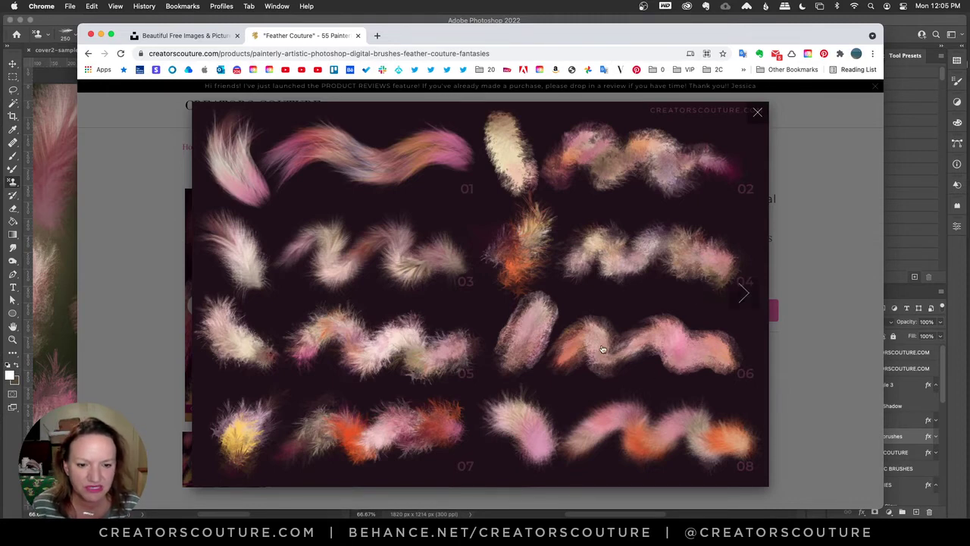
pyautogui.click(742, 296)
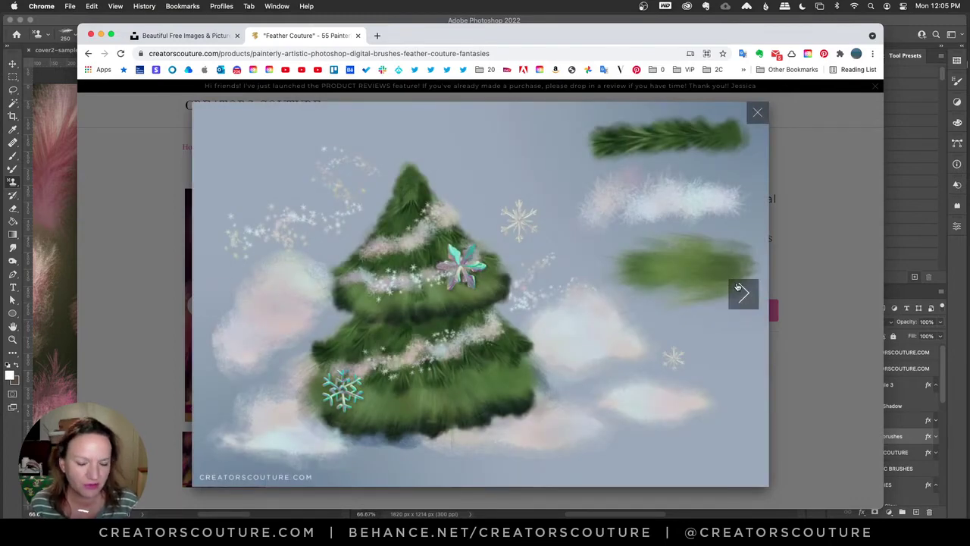
pyautogui.click(740, 289)
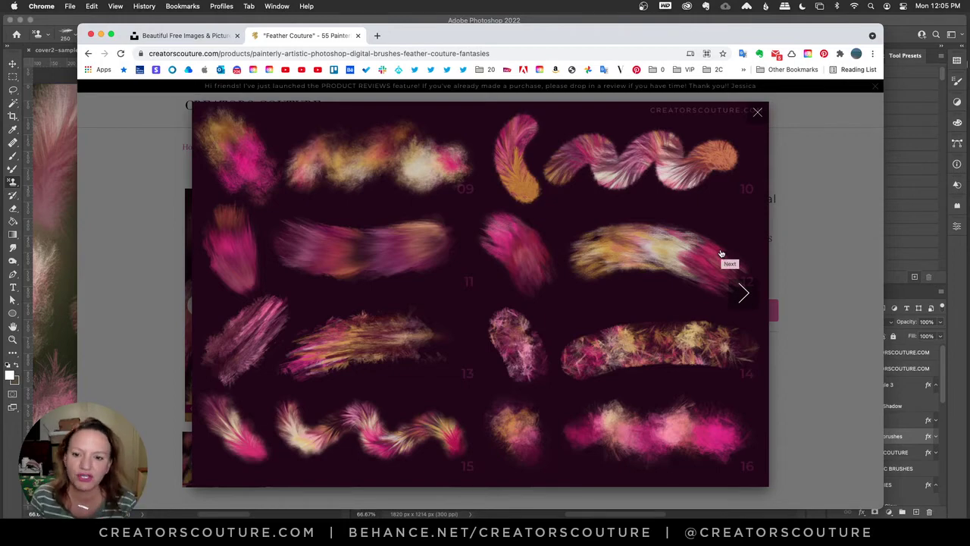
pyautogui.click(742, 294)
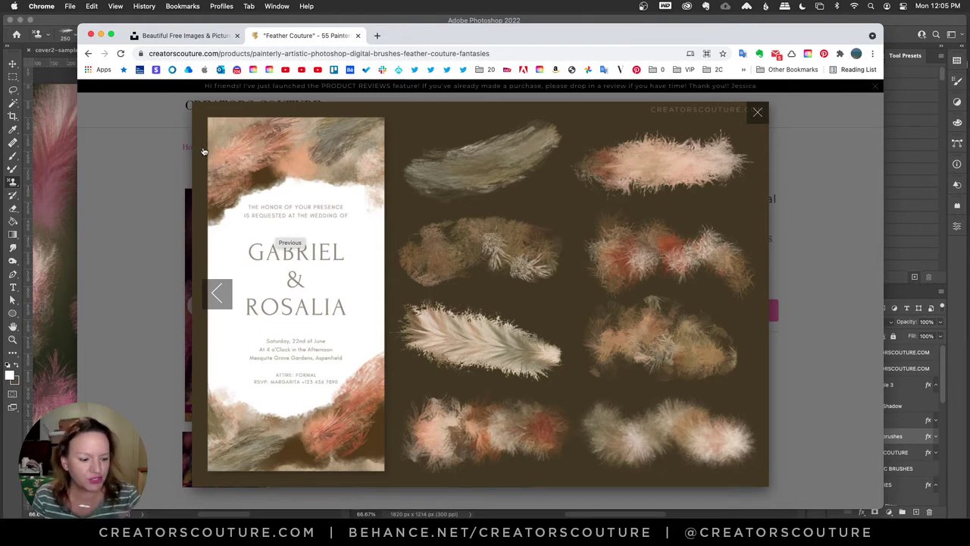
pyautogui.click(739, 303)
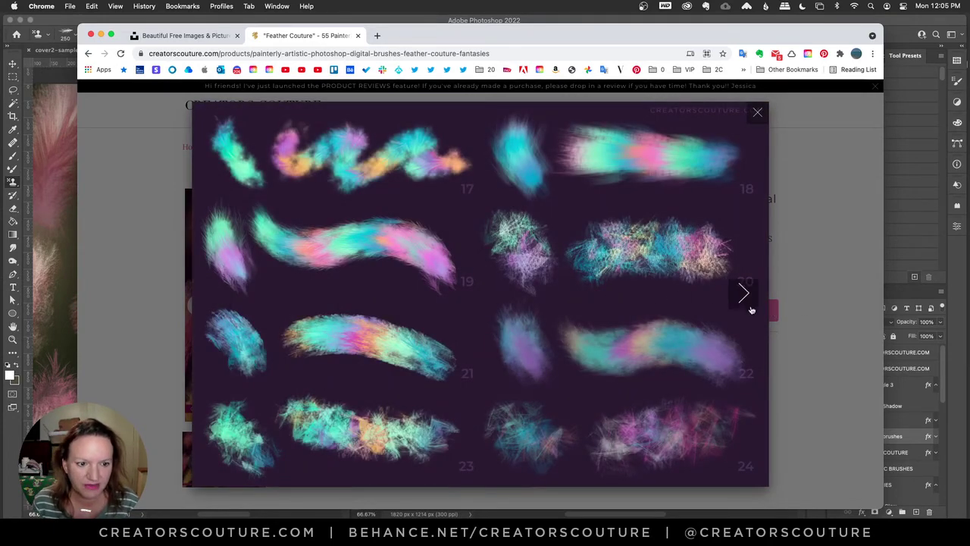
pyautogui.click(745, 295)
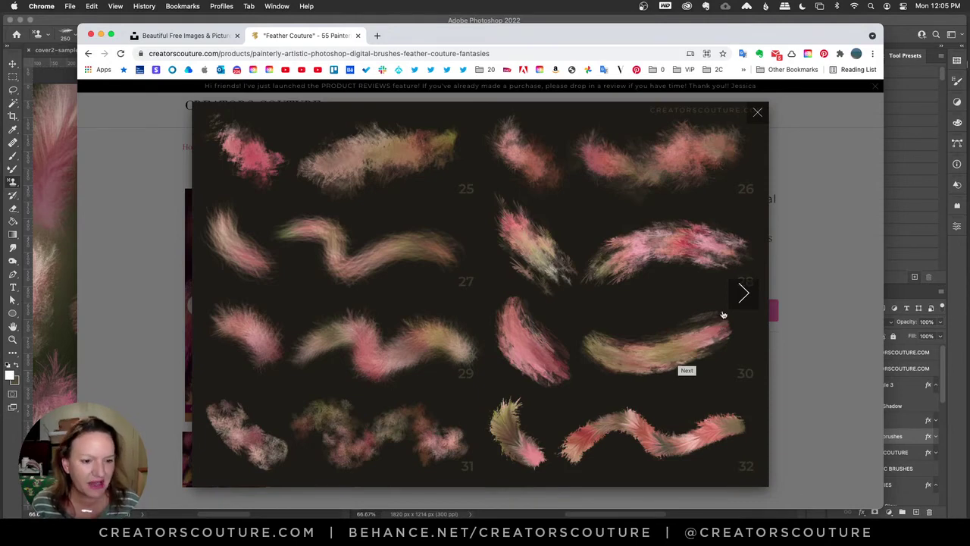
pyautogui.click(741, 294)
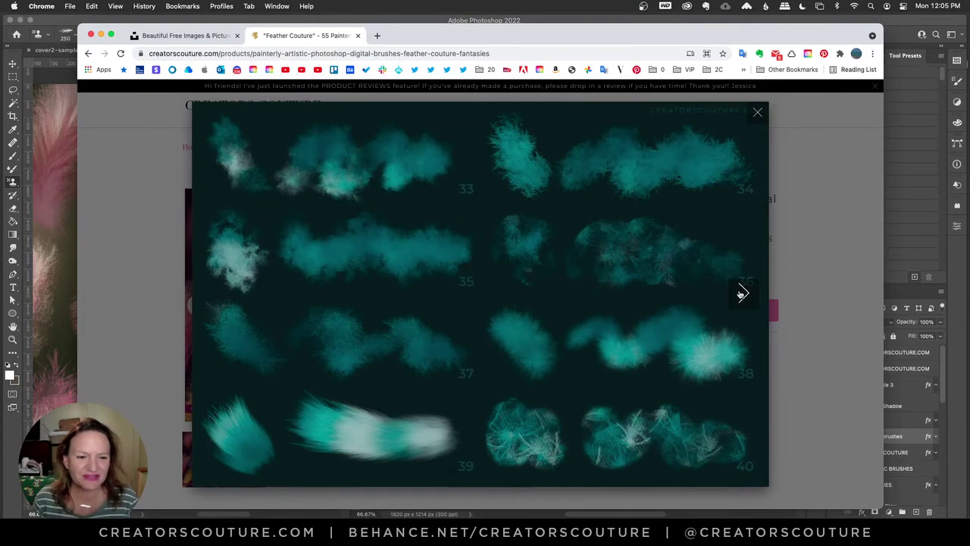
pyautogui.click(741, 293)
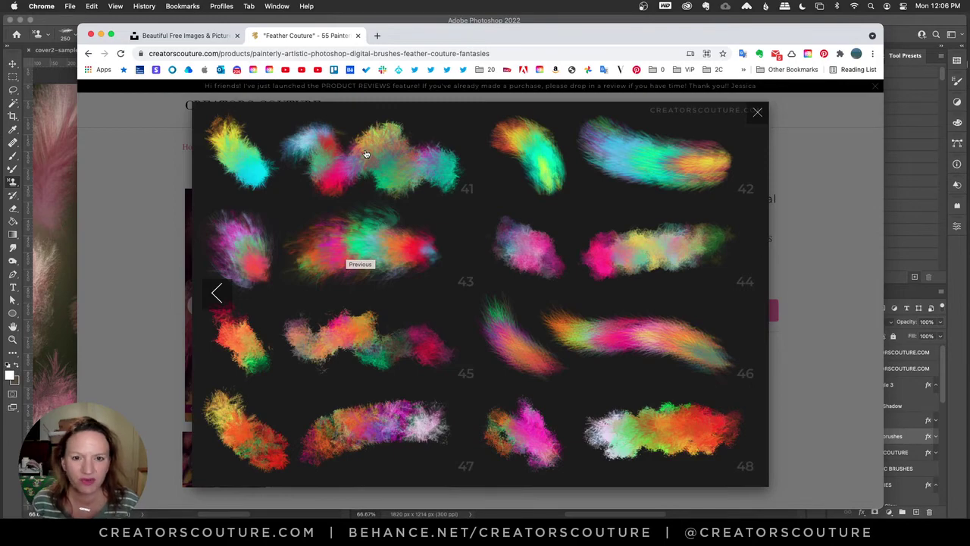
pyautogui.click(745, 294)
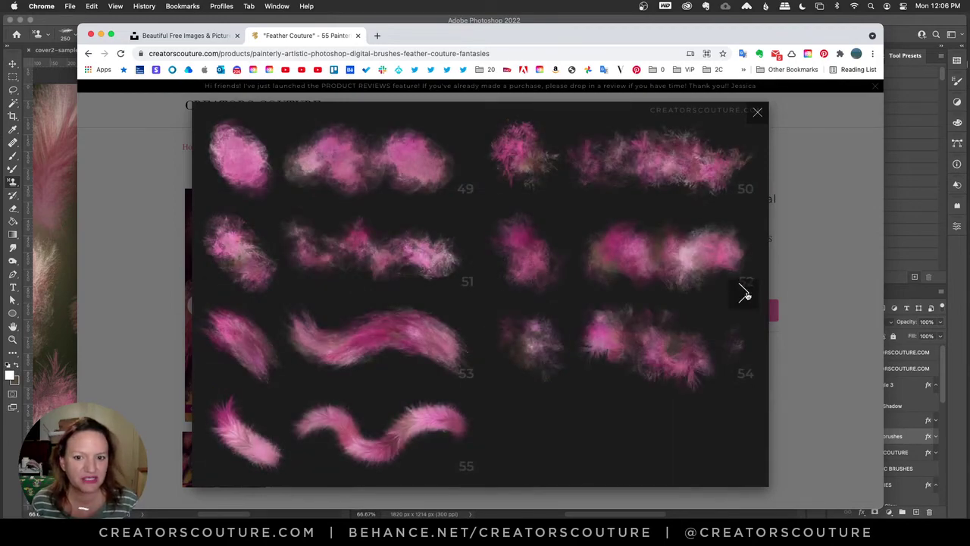
# - Switch back to Photoshop and widen the pane holding cover.psd to show more of its artwork
pyautogui.click(173, 22)
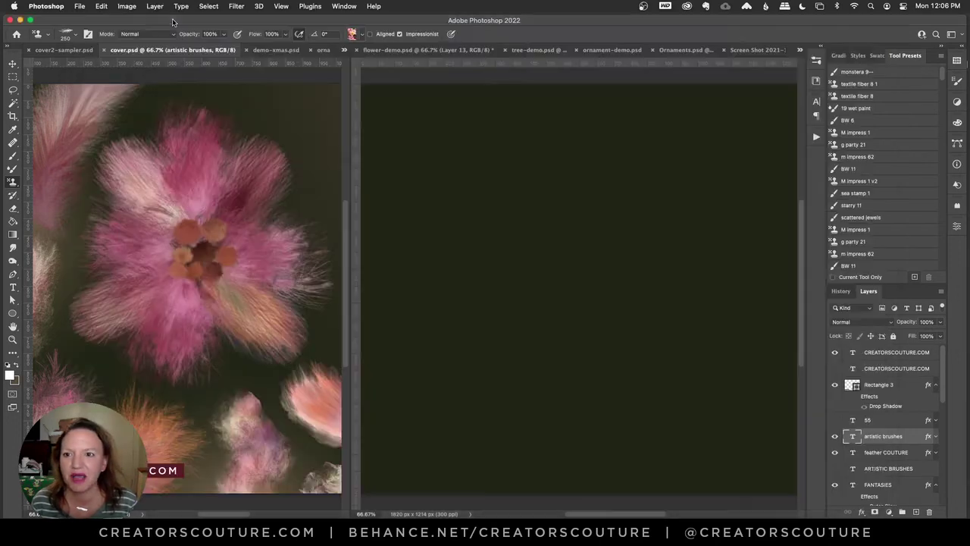
pyautogui.moveTo(351, 195); pyautogui.dragTo(611, 217)
pyautogui.hscroll(-3, 542, 213)
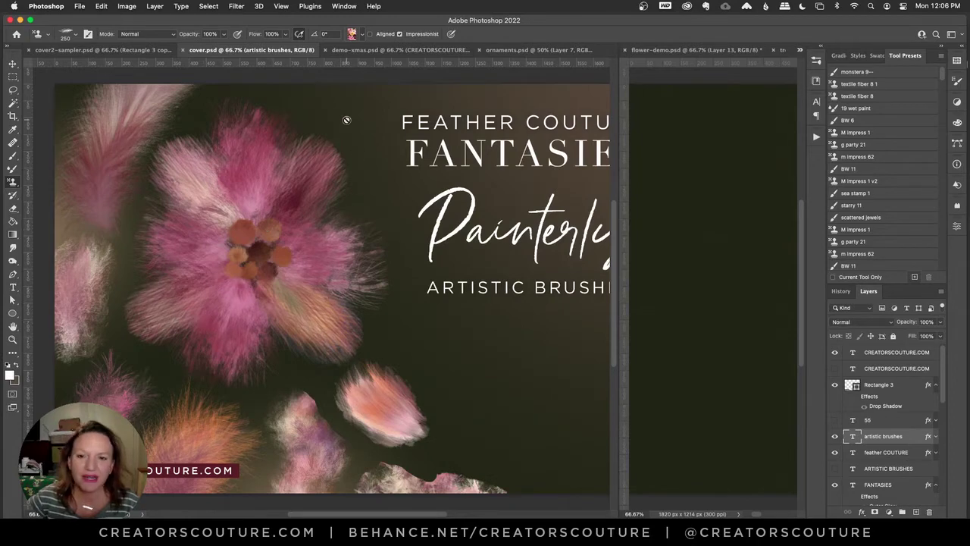
# - Compare the painted flowers in cover2-sampler.psd and cover.psd by alternating between the two documents
pyautogui.click(97, 50)
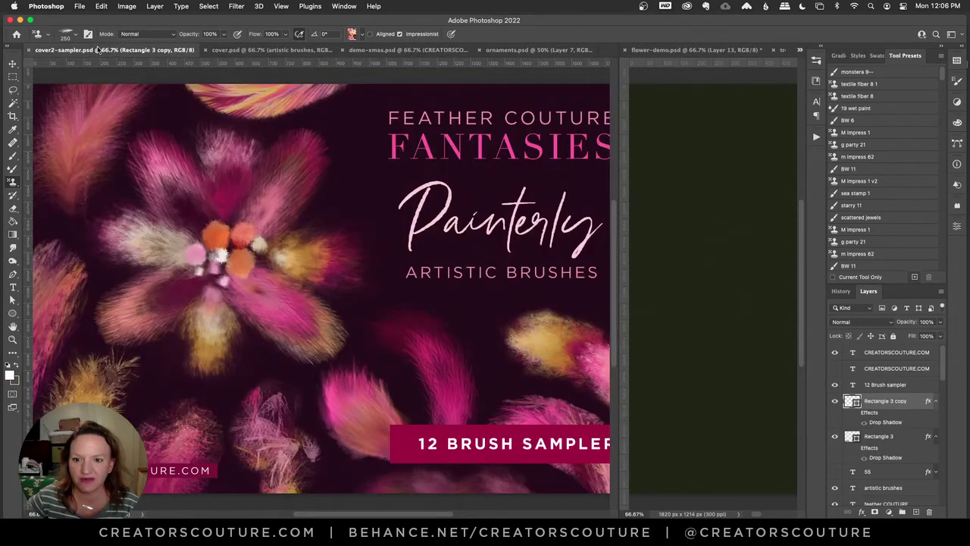
pyautogui.click(232, 50)
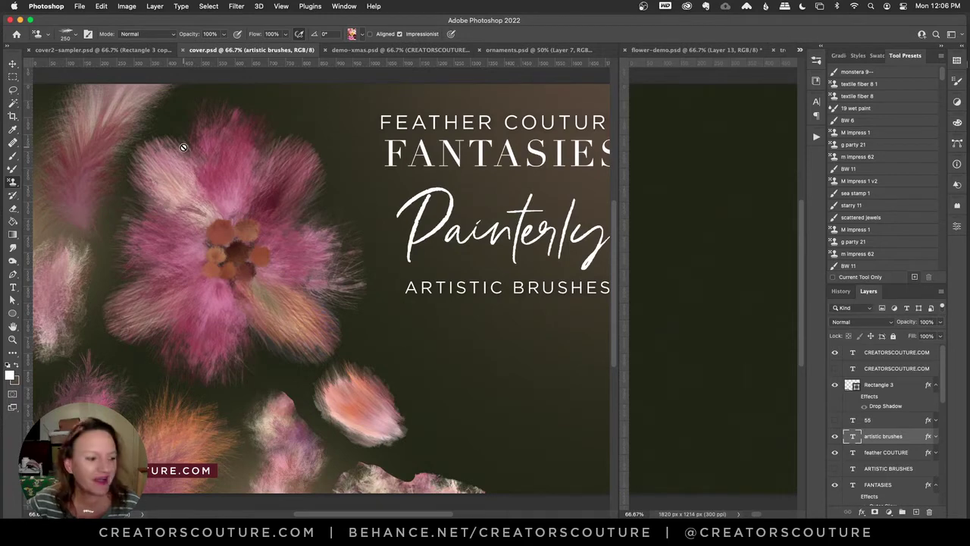
pyautogui.hscroll(-3, 182, 147)
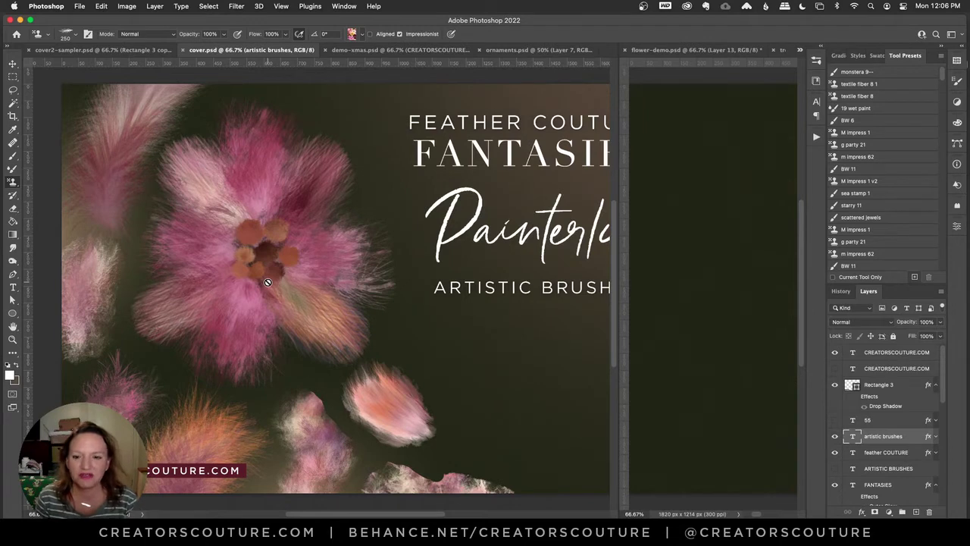
pyautogui.click(163, 50)
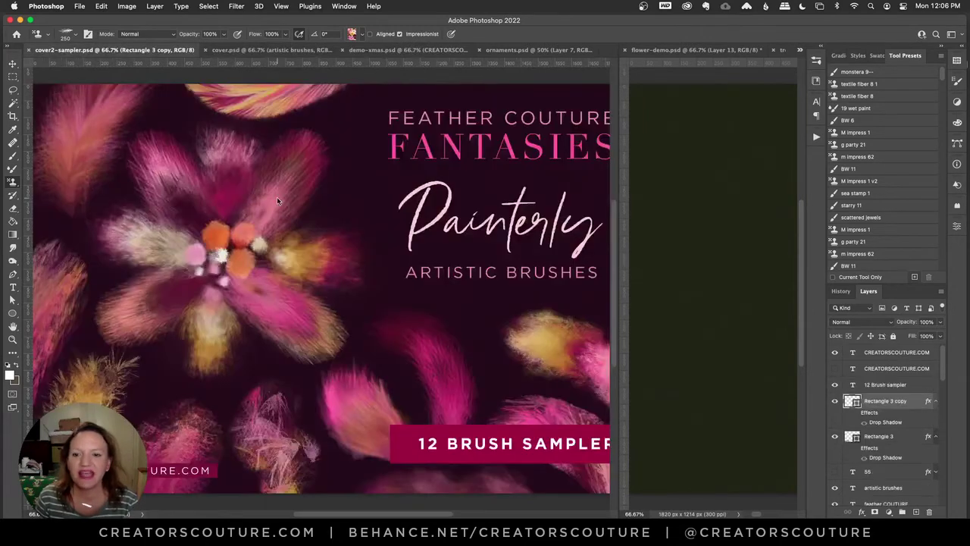
pyautogui.hscroll(-2, 277, 198)
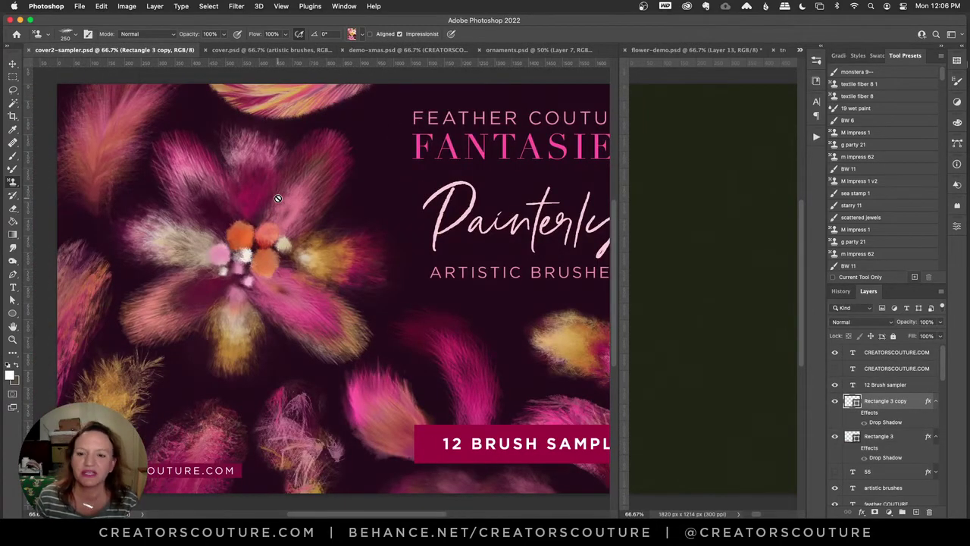
pyautogui.click(272, 50)
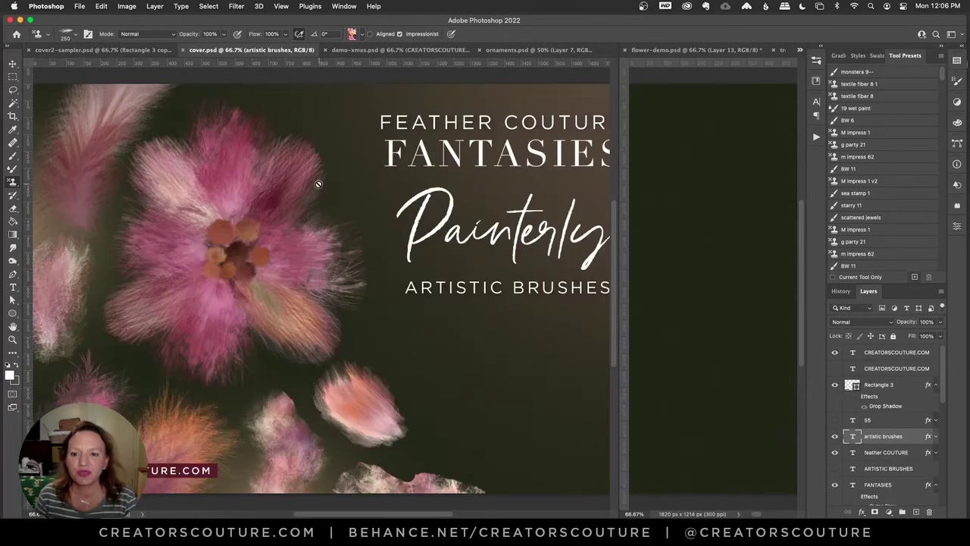
pyautogui.click(137, 52)
pyautogui.click(246, 53)
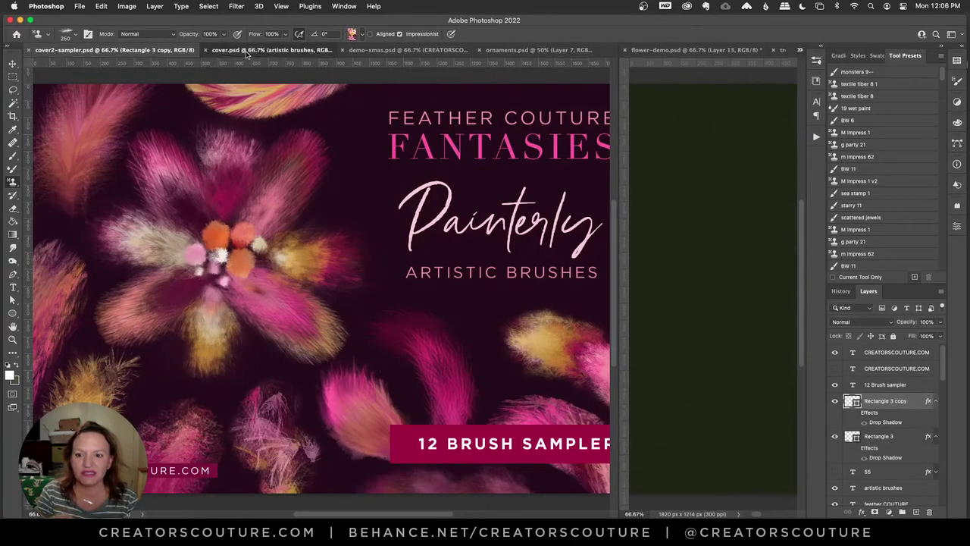
pyautogui.click(144, 50)
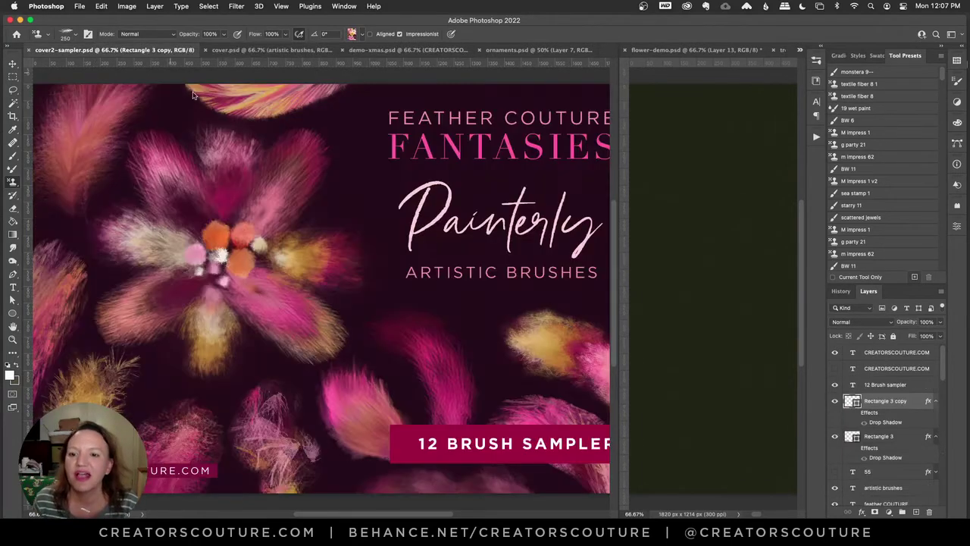
pyautogui.click(262, 50)
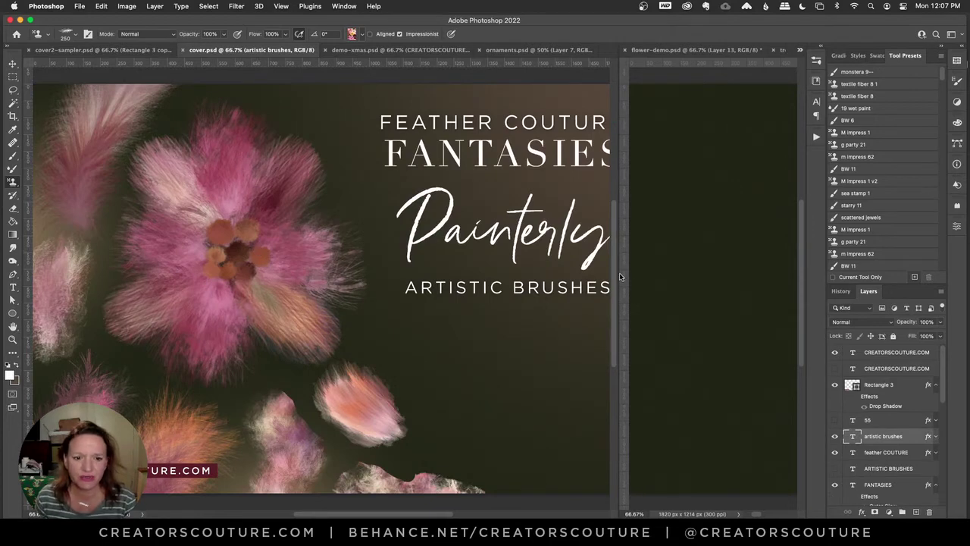
pyautogui.scroll(1, 616, 273)
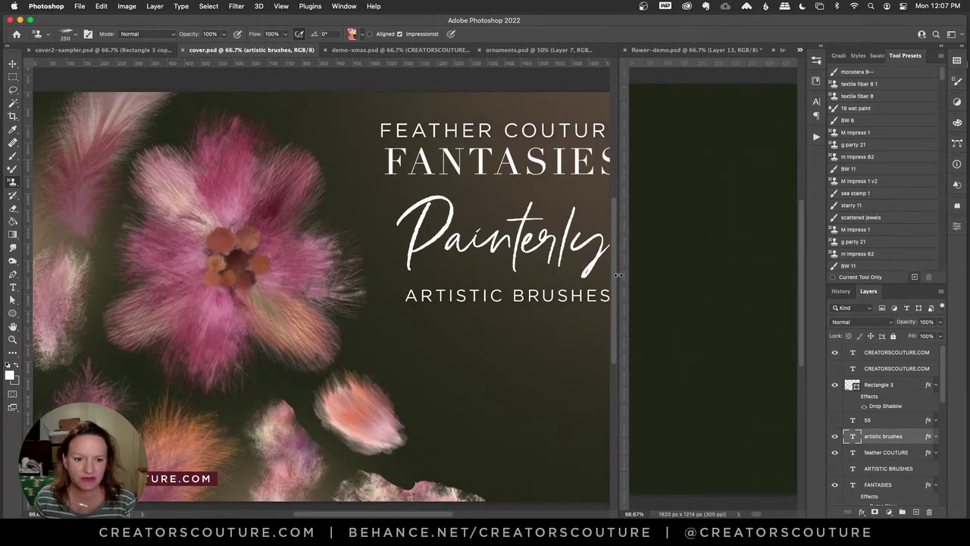
# - Narrow the cover.psd pane, select its uppermost CREATORSCOUTURE.COM layer, and make flower-demo.psd the active document
pyautogui.moveTo(617, 278); pyautogui.dragTo(388, 279)
pyautogui.hscroll(3, 307, 269)
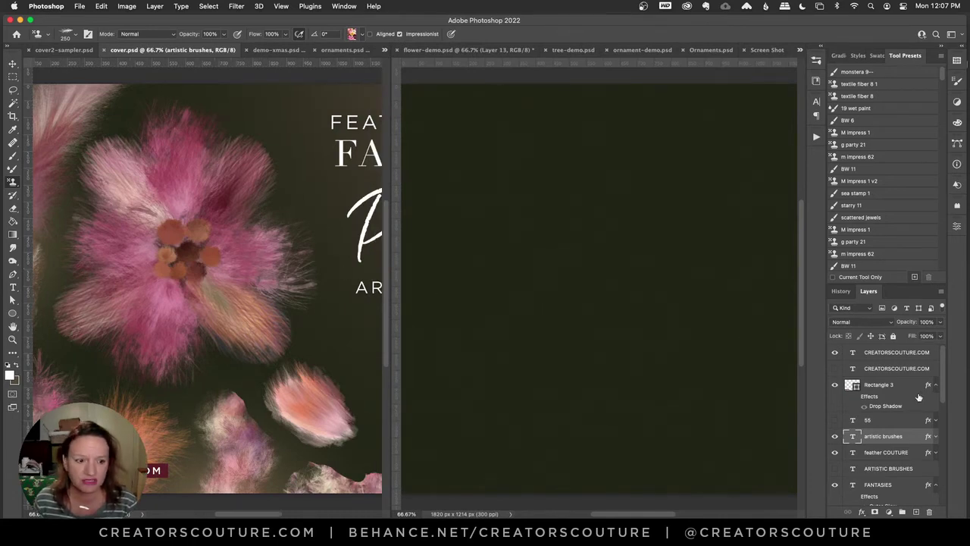
pyautogui.click(892, 353)
pyautogui.click(640, 244)
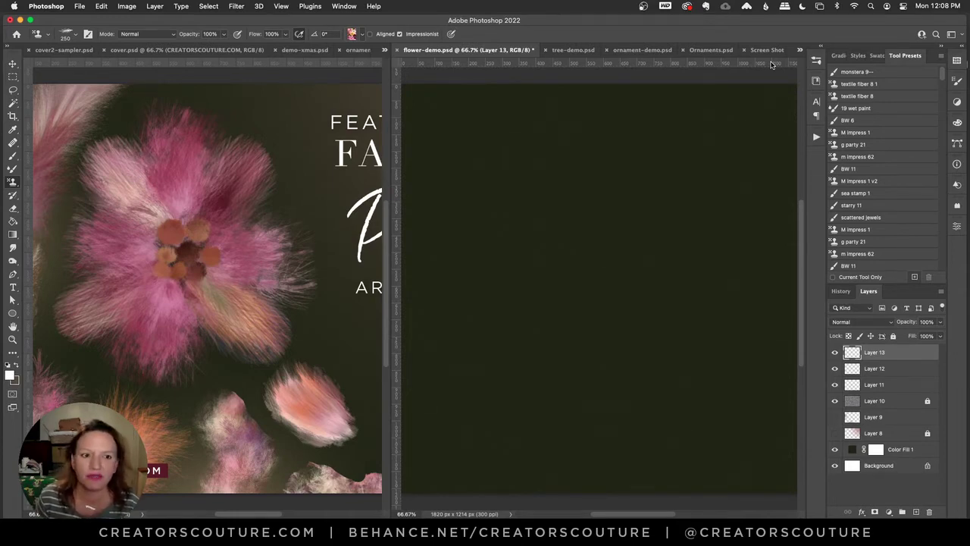
# - Try a short Pattern Stamp stroke on Layer 13 of flower-demo.psd and undo it
pyautogui.moveTo(547, 255); pyautogui.dragTo(564, 253)
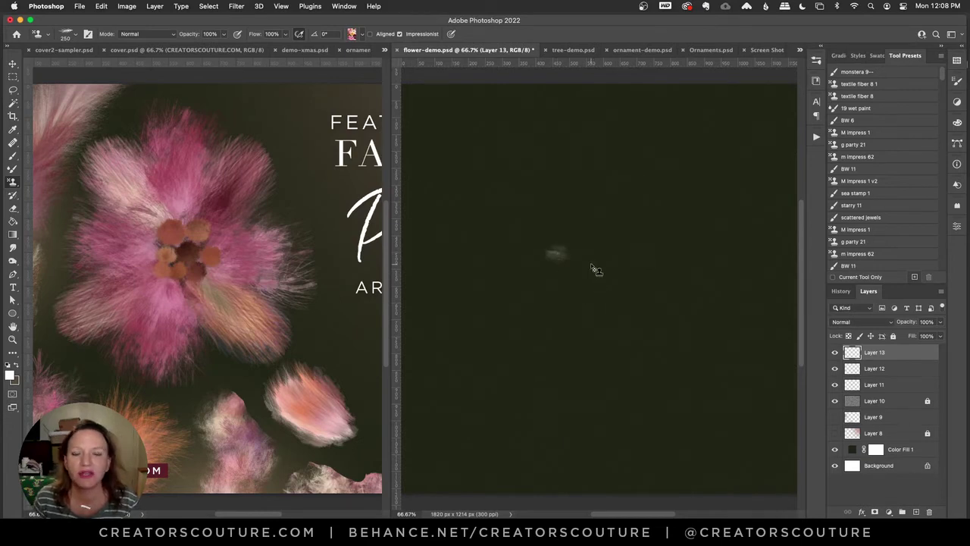
pyautogui.press('super+z')
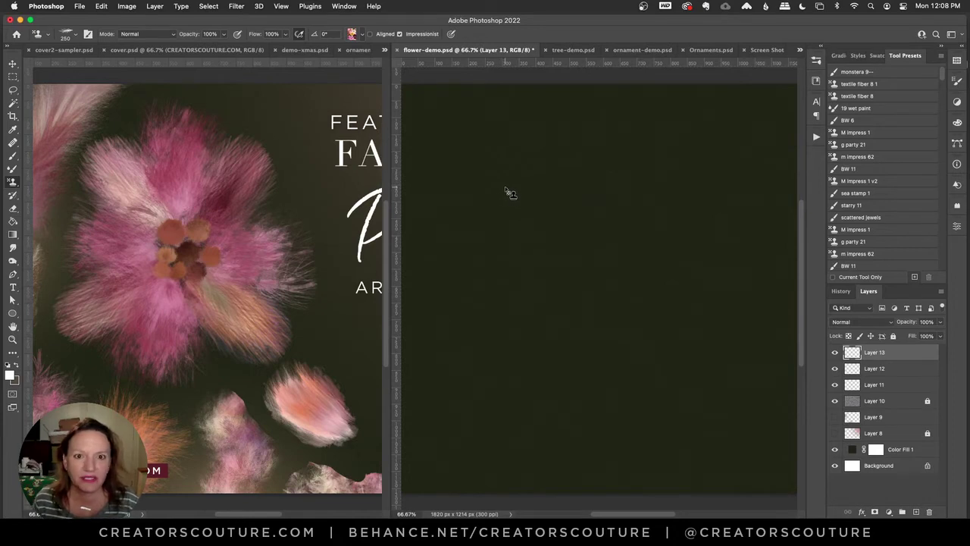
# - Examine the feather-creatorscouture brushes around the selected brush 42 in the Brushes list, then close the list
pyautogui.click(816, 61)
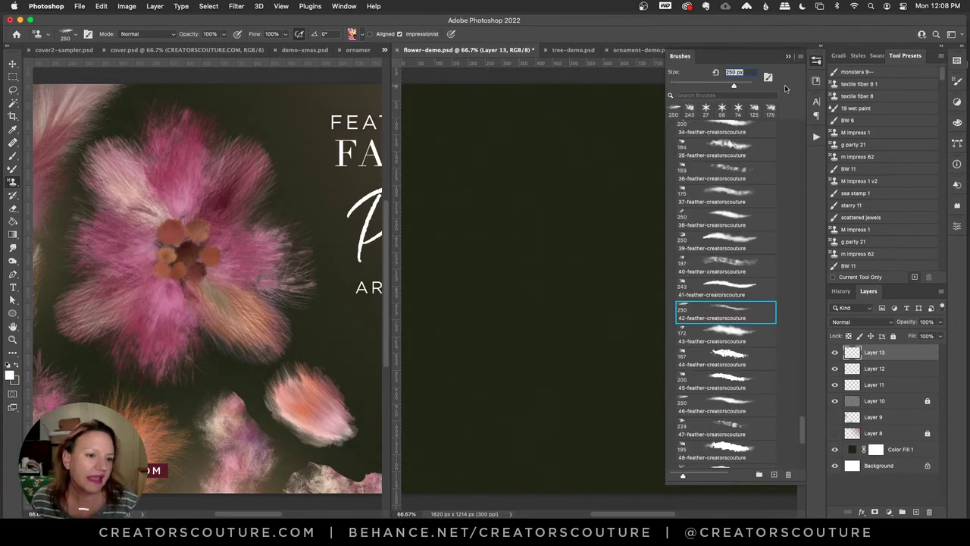
pyautogui.scroll(-5, 801, 428)
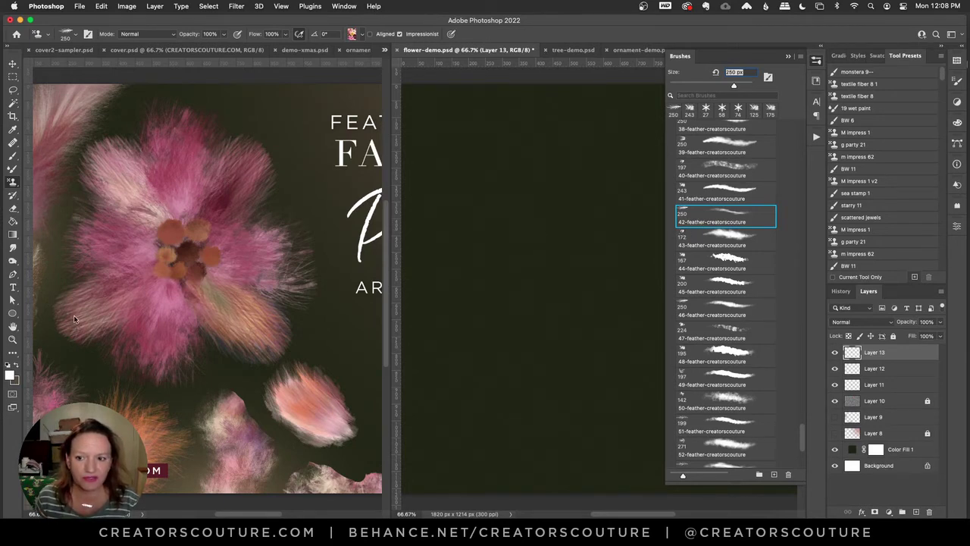
pyautogui.click(815, 65)
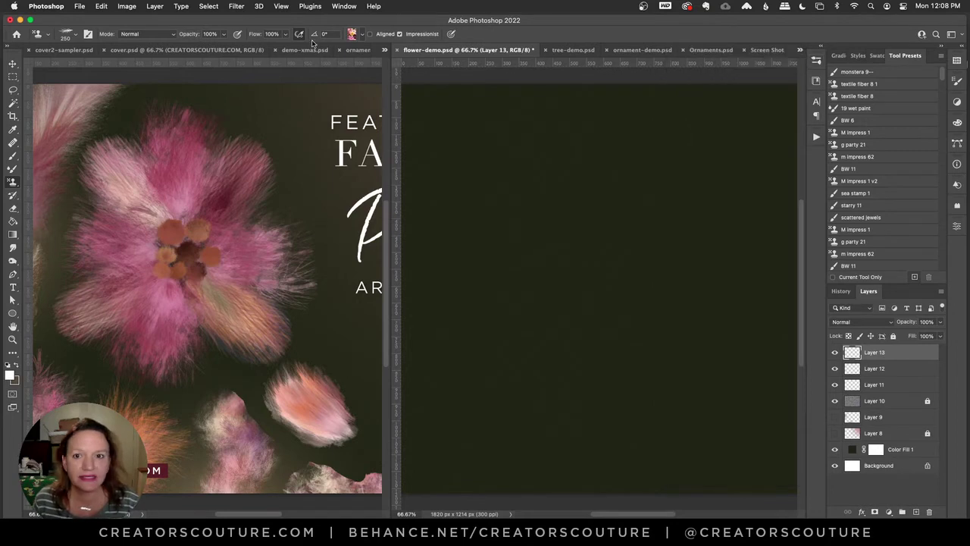
# - Look through the floral and textile patterns available for the Pattern Stamp tool, then close the list without choosing another
pyautogui.click(352, 34)
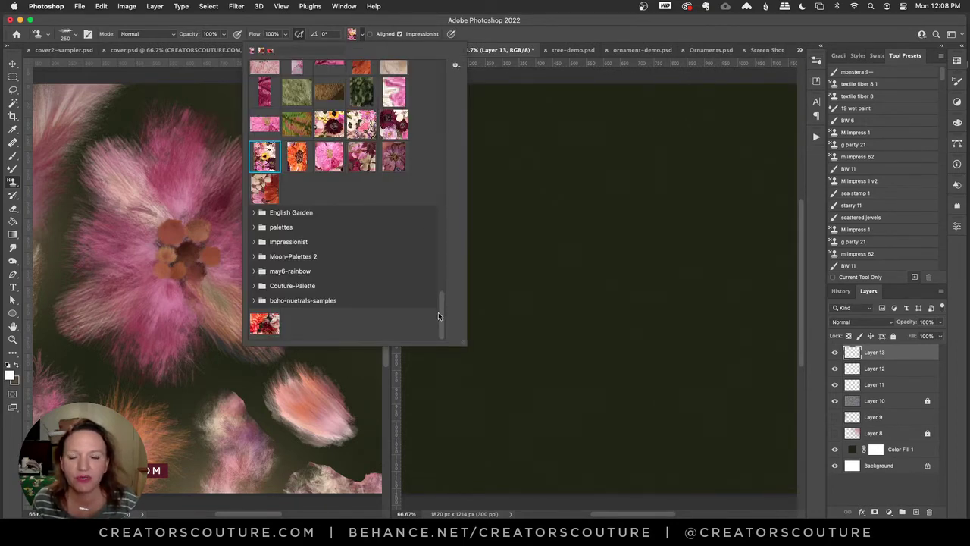
pyautogui.moveTo(438, 315)
pyautogui.mouseDown()
pyautogui.moveTo(442, 278)
pyautogui.moveTo(432, 303)
pyautogui.mouseUp()
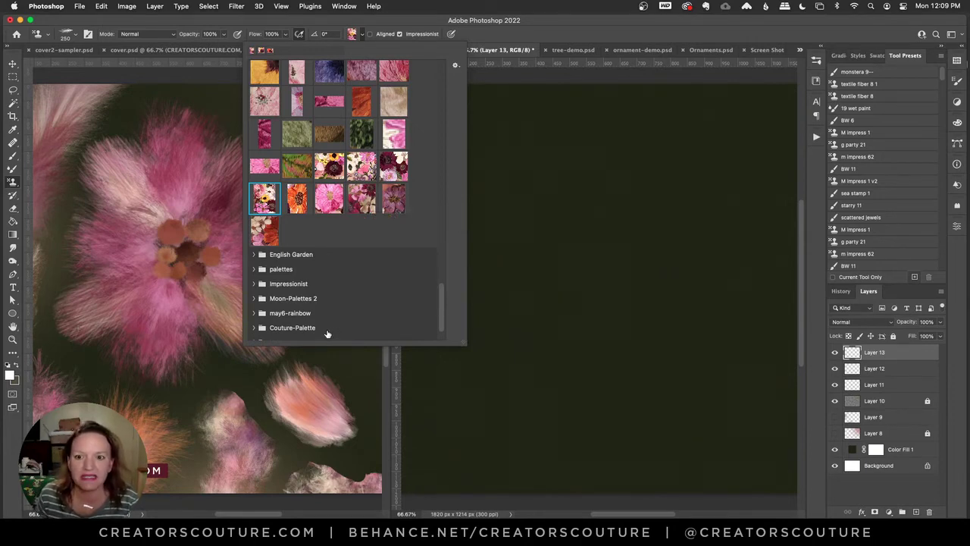
pyautogui.press('Escape')
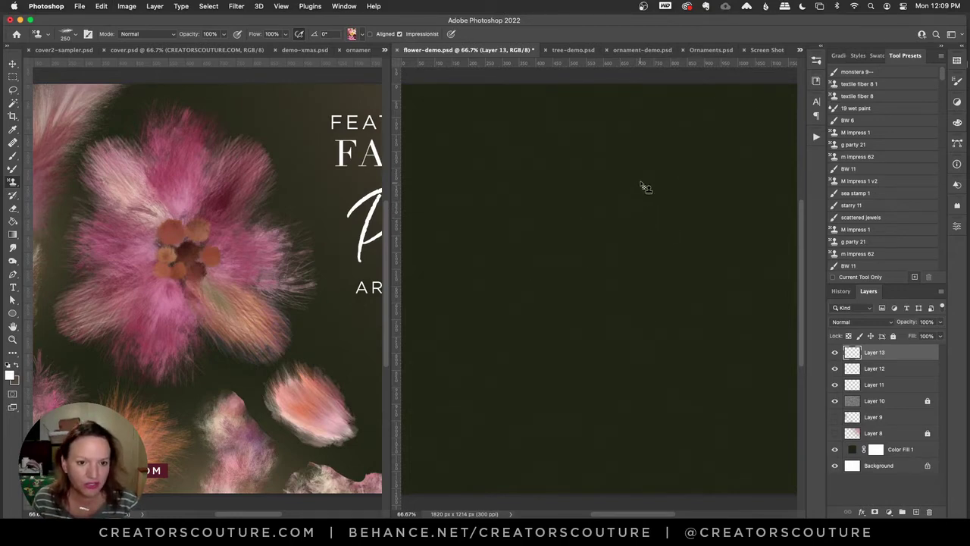
# - Try two diagonal petal strokes and undo them, zooming flower-demo.psd to 100% and narrowing the cover.psd pane
pyautogui.moveTo(653, 177); pyautogui.dragTo(606, 238)
pyautogui.press('super+z')
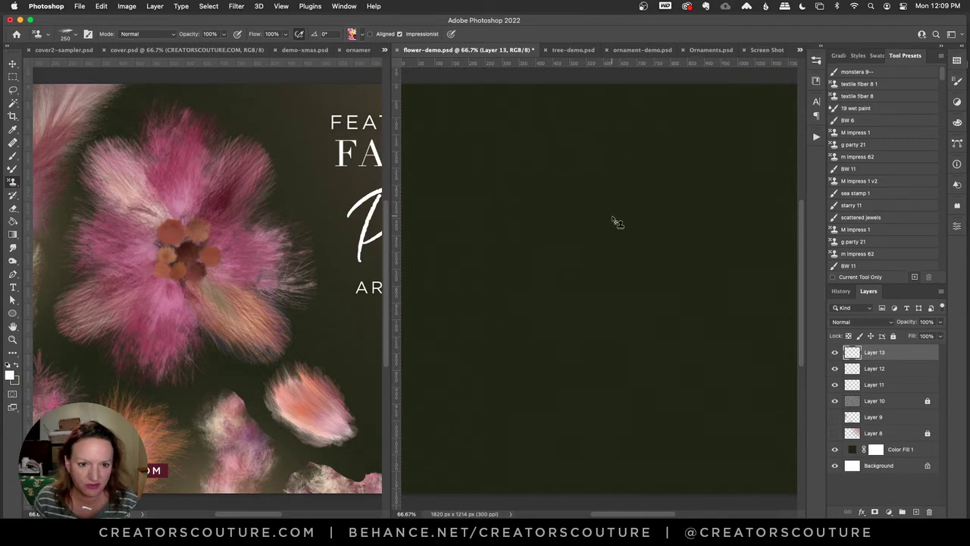
pyautogui.press('super+1')
pyautogui.moveTo(686, 152); pyautogui.dragTo(595, 281)
pyautogui.press('super+z')
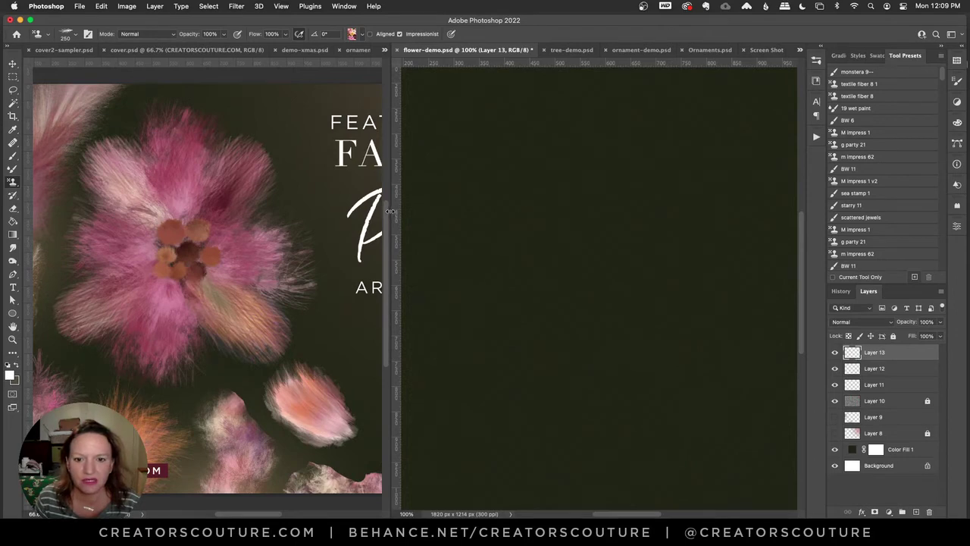
pyautogui.moveTo(390, 212); pyautogui.dragTo(340, 211)
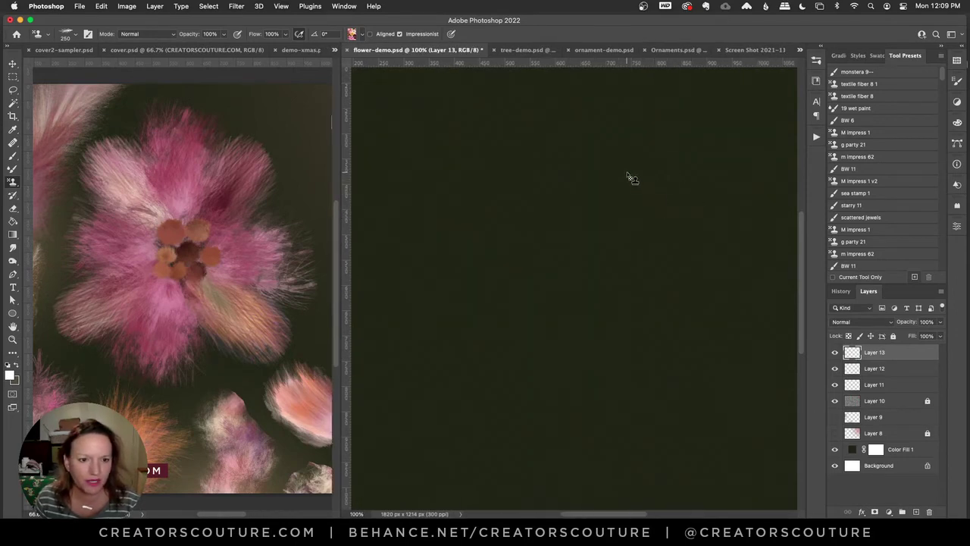
# - Try two diagonal petal strokes with the 250 px feather brush on Layer 13 and undo each one
pyautogui.moveTo(658, 162); pyautogui.dragTo(572, 253)
pyautogui.press('super+z')
pyautogui.moveTo(669, 151); pyautogui.dragTo(564, 283)
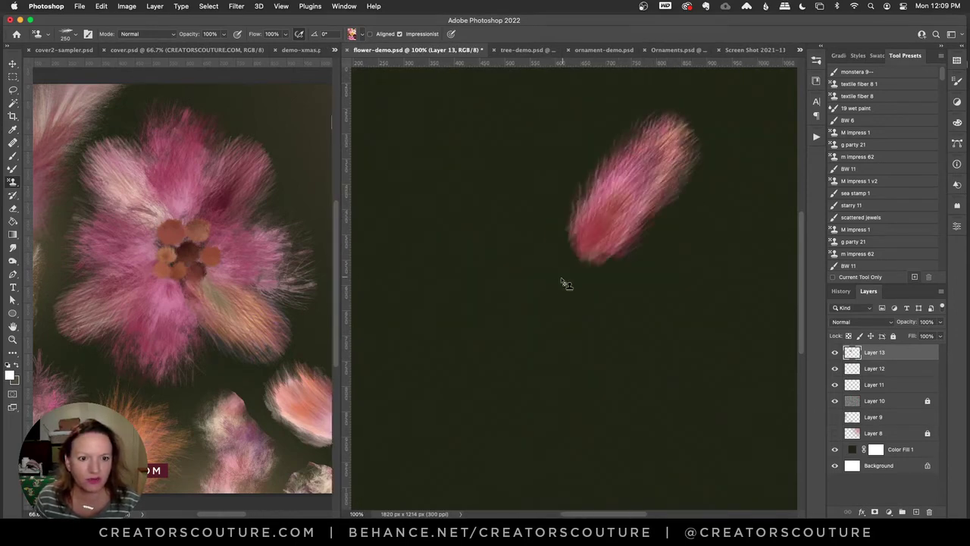
pyautogui.press('super+z')
# - Enlarge the brush to 300 px and paint four feathery petals in an X arrangement on Layer 13, undoing one trial stroke
pyautogui.press(']')
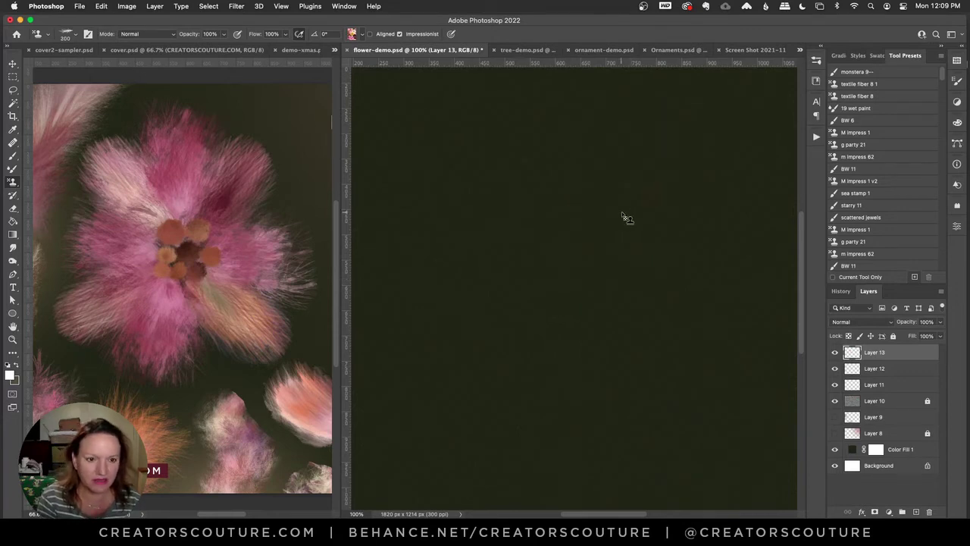
pyautogui.moveTo(678, 150); pyautogui.dragTo(589, 275)
pyautogui.press('super+z')
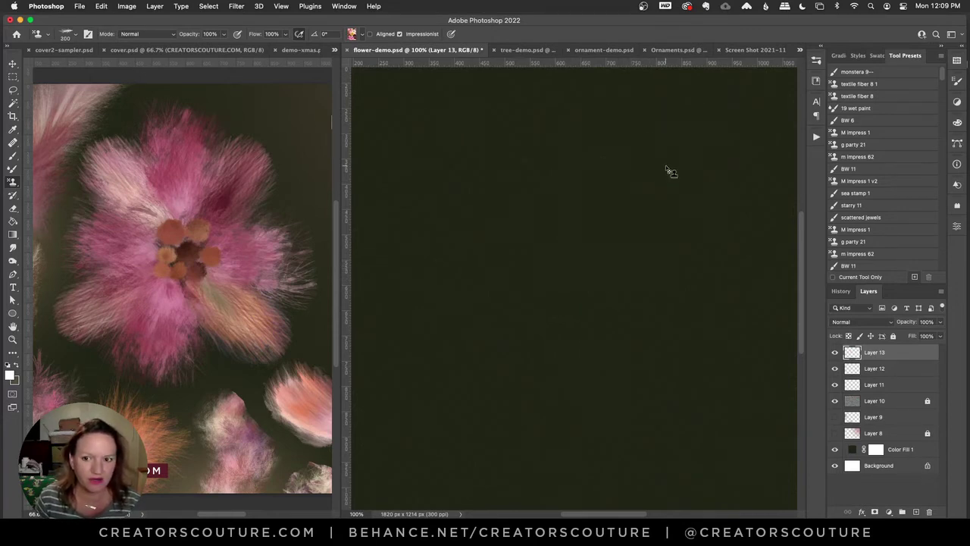
pyautogui.moveTo(666, 170); pyautogui.dragTo(566, 256)
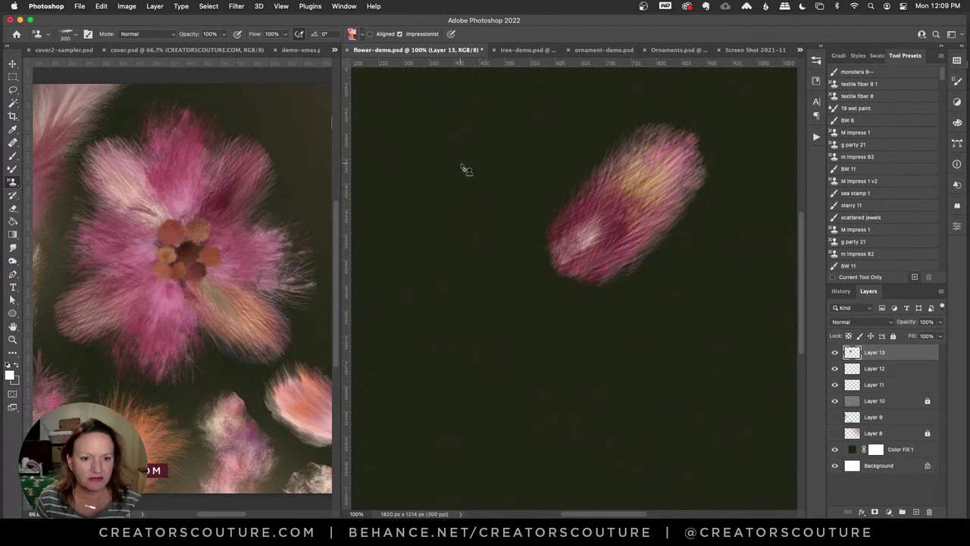
pyautogui.moveTo(465, 168); pyautogui.dragTo(529, 266)
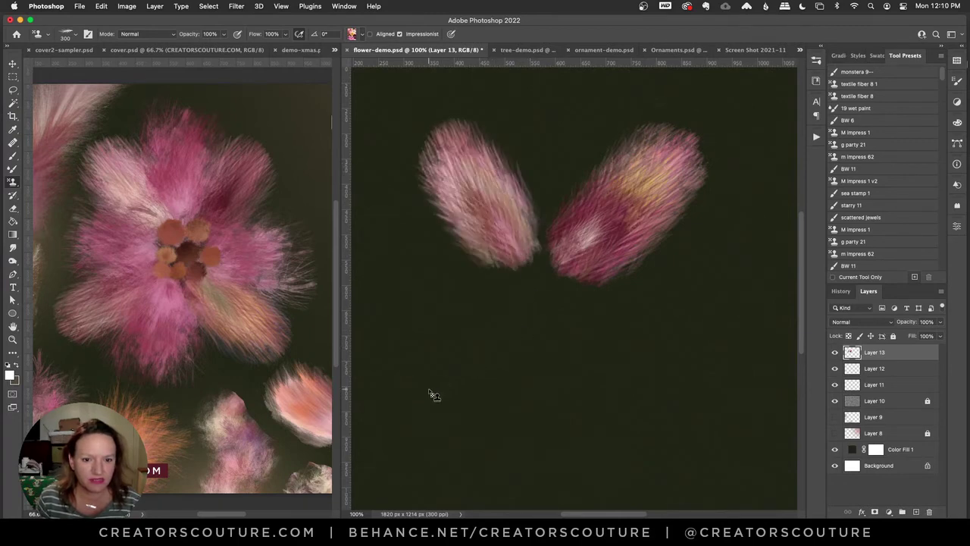
pyautogui.moveTo(429, 394); pyautogui.dragTo(531, 303)
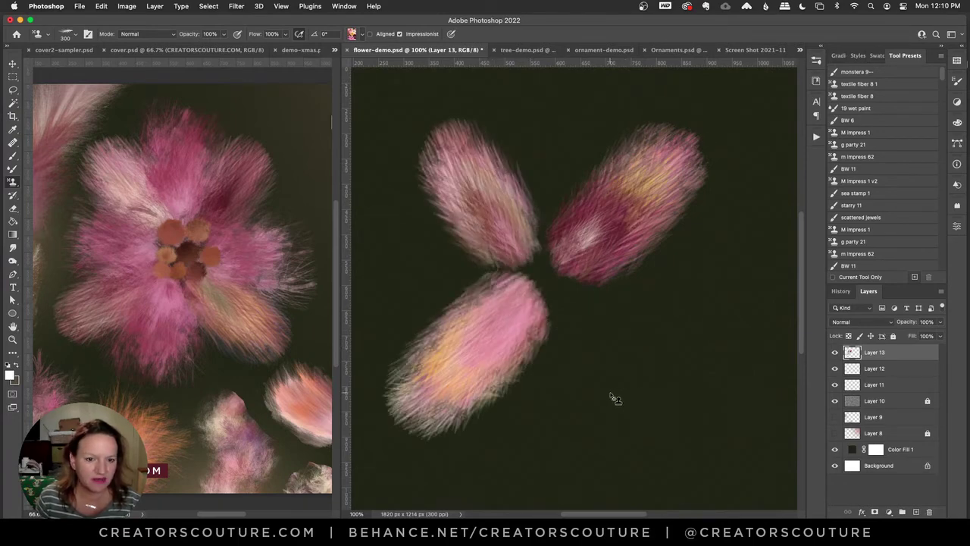
pyautogui.moveTo(637, 405); pyautogui.dragTo(558, 314)
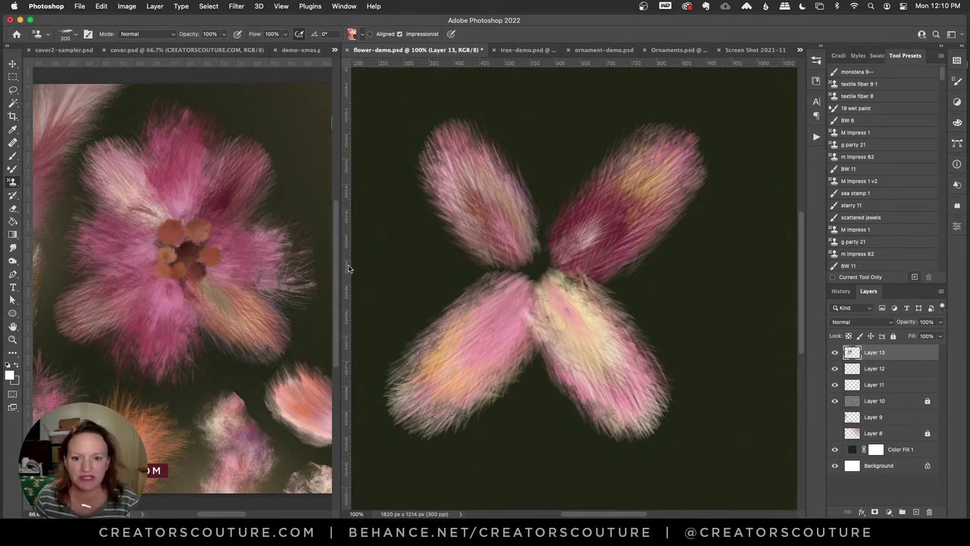
# - Widen the flower-demo.psd pane, center the four petals in it, and add a new layer above Layer 13
pyautogui.moveTo(341, 269); pyautogui.dragTo(316, 271)
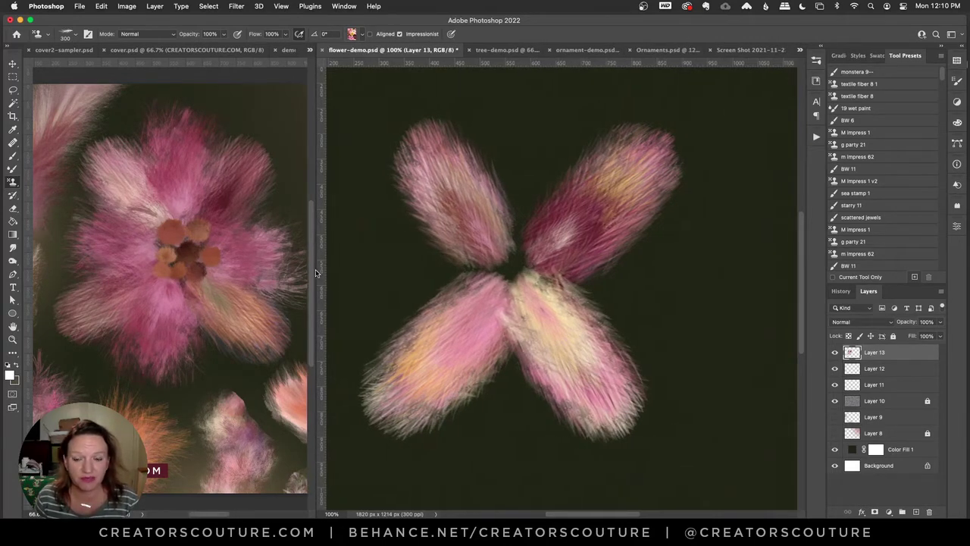
pyautogui.moveTo(563, 514); pyautogui.dragTo(549, 514)
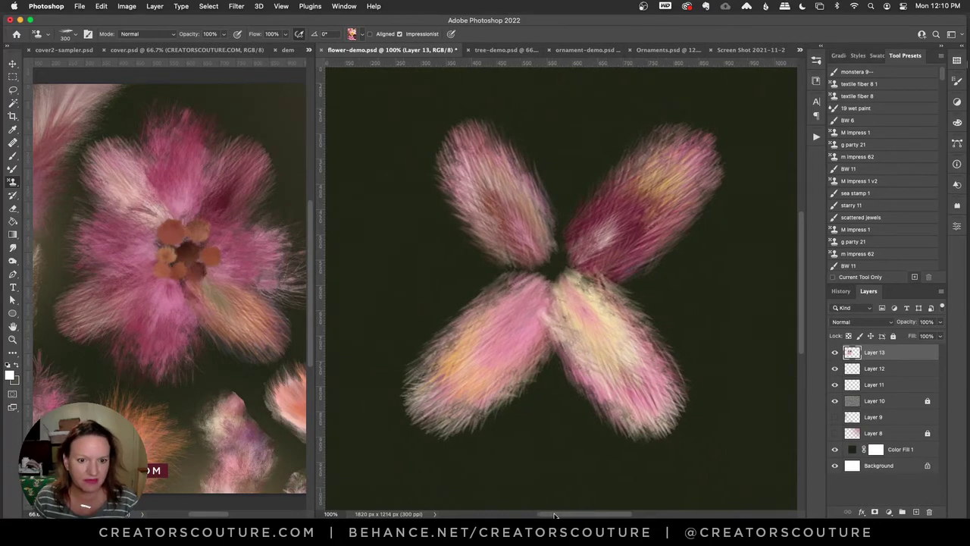
pyautogui.click(916, 513)
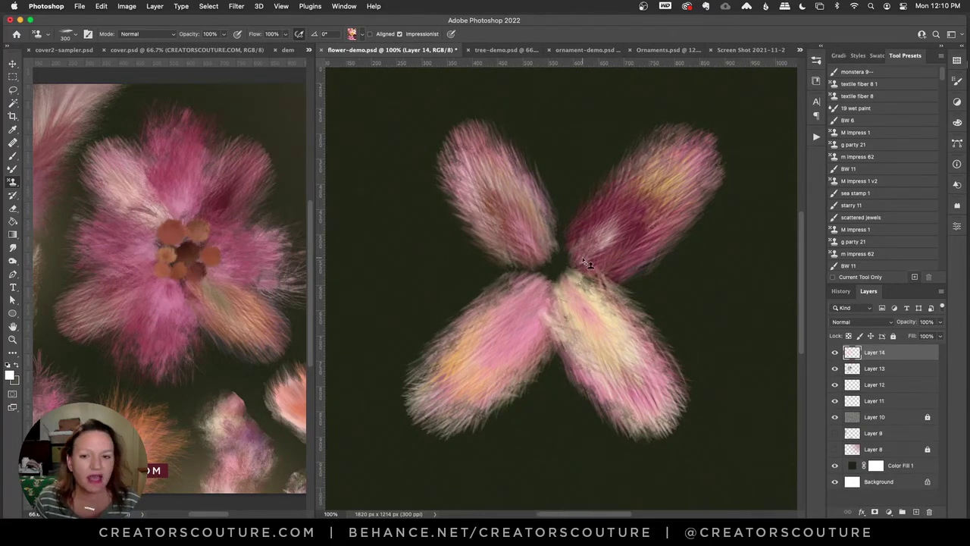
# - Select the brush 43-feather-creatorscouture for painting on Layer 14
pyautogui.click(817, 62)
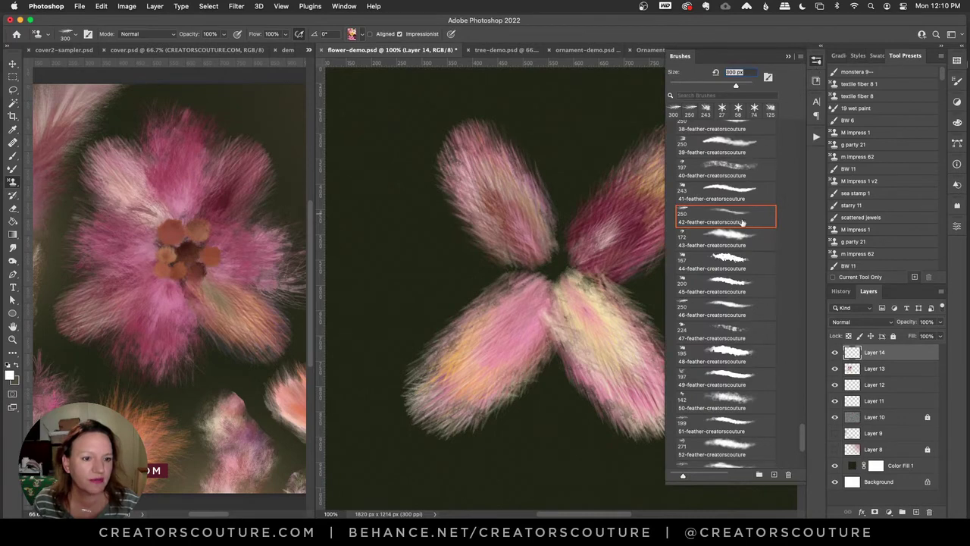
pyautogui.click(725, 241)
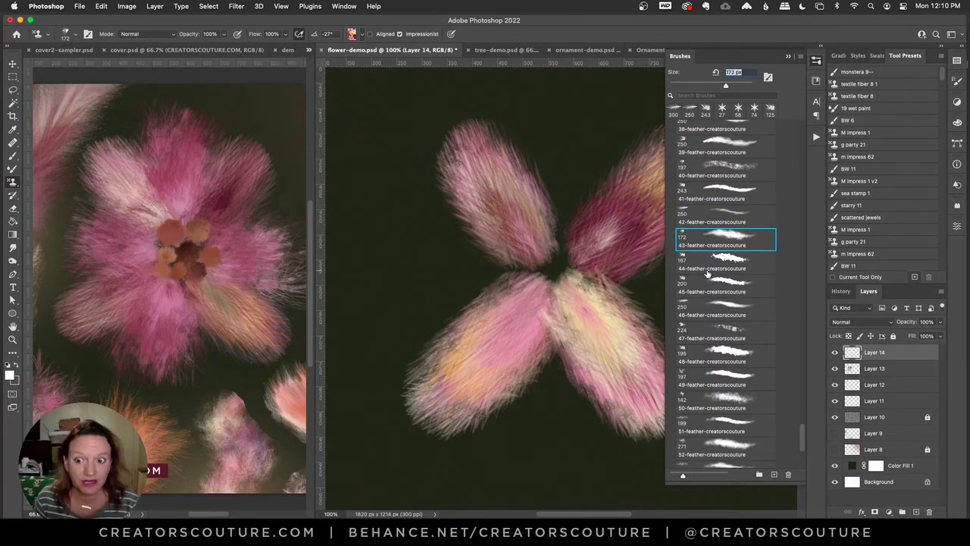
pyautogui.click(815, 62)
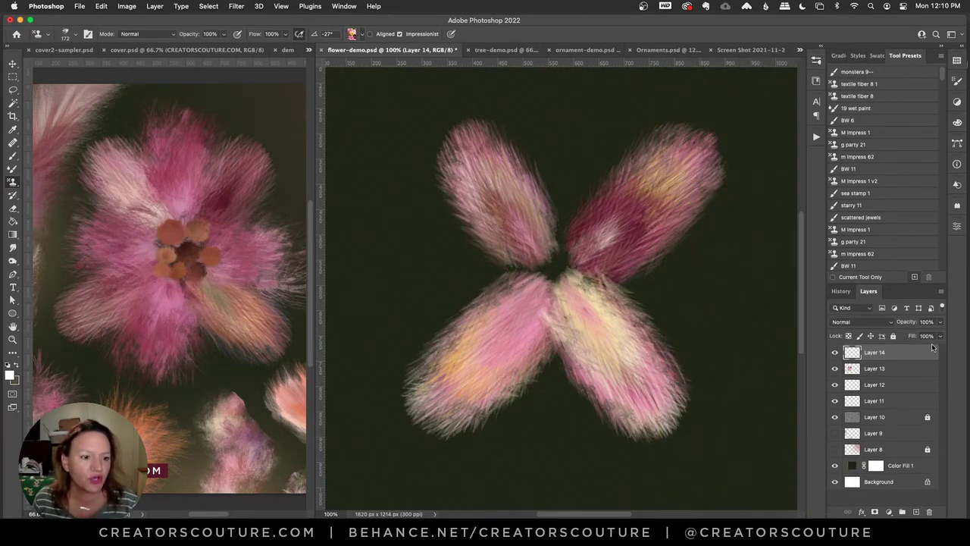
# - Hide Layer 13, try several petal strokes with brush 43 on Layer 14, undo them all, and show Layer 13 again
pyautogui.click(834, 369)
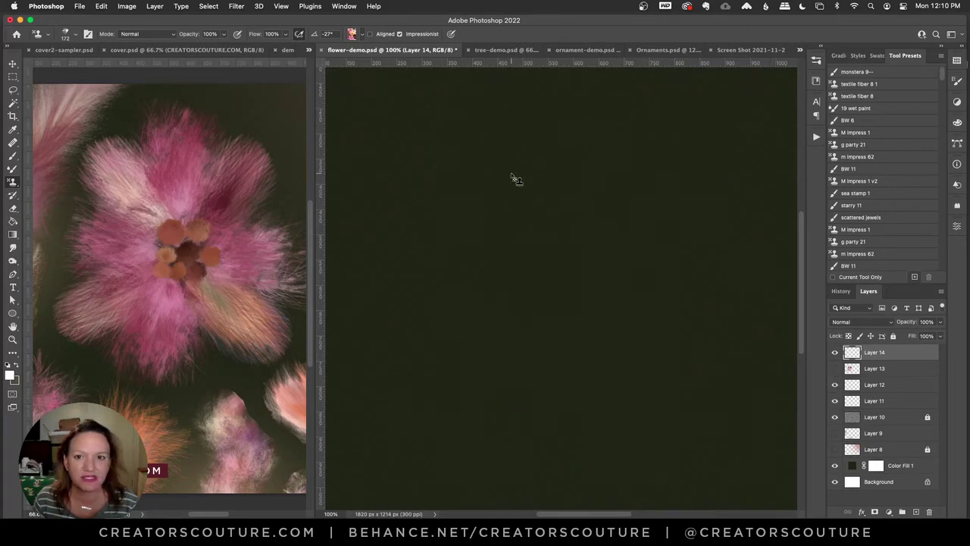
pyautogui.moveTo(515, 179); pyautogui.dragTo(483, 318)
pyautogui.press('super+z')
pyautogui.moveTo(448, 190)
pyautogui.mouseDown()
pyautogui.moveTo(461, 281)
pyautogui.moveTo(505, 325)
pyautogui.mouseUp()
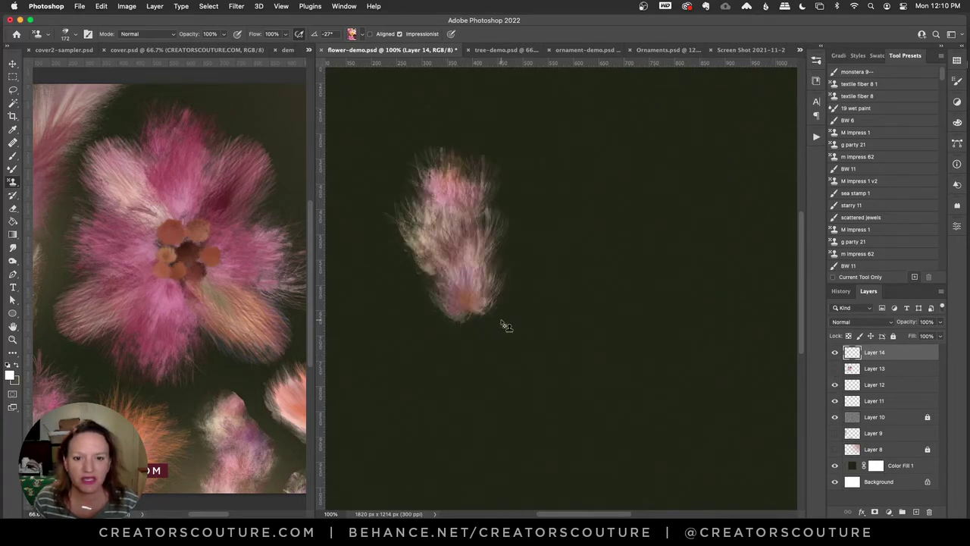
pyautogui.moveTo(601, 217); pyautogui.dragTo(542, 340)
pyautogui.moveTo(395, 334); pyautogui.dragTo(491, 405)
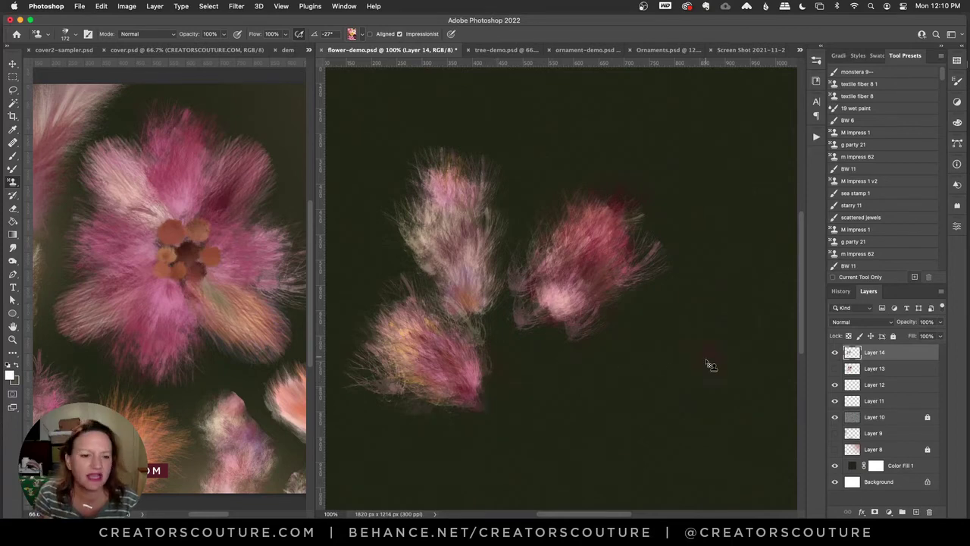
pyautogui.moveTo(710, 363); pyautogui.dragTo(587, 418)
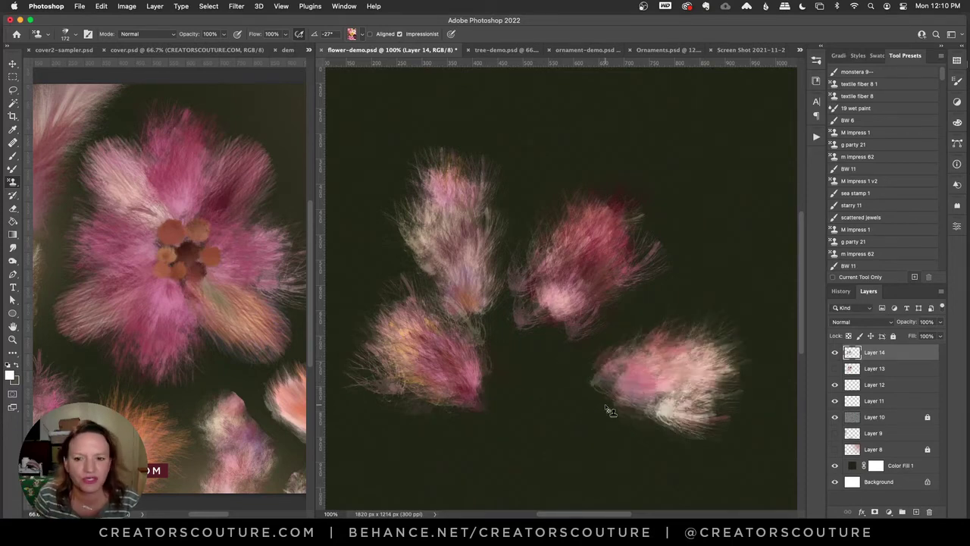
pyautogui.press('super+z')
pyautogui.press('super+z')
pyautogui.press('super+z')
pyautogui.press('super+z')
pyautogui.click(834, 368)
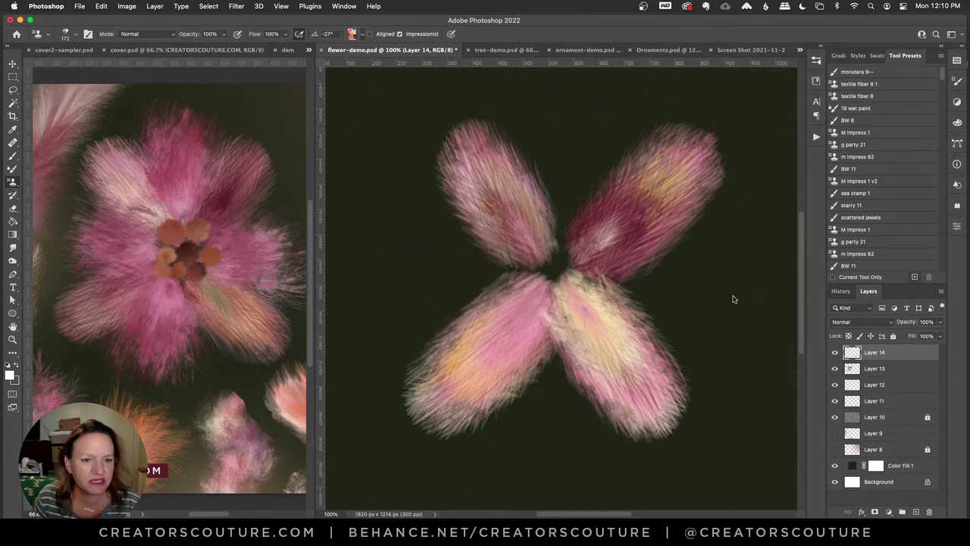
# - Choose the bright pink flower pattern, try an upper middle petal stroke on Layer 14, and undo it
pyautogui.click(354, 35)
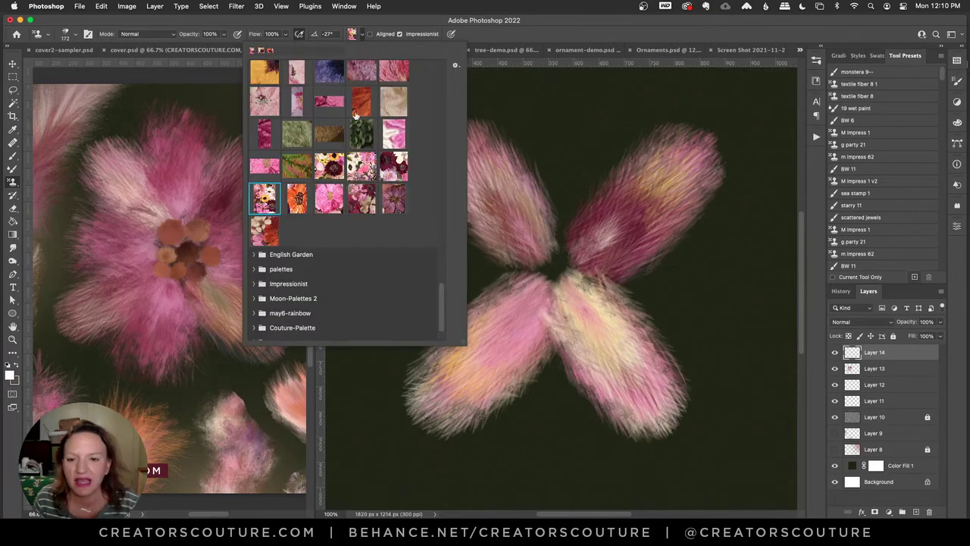
pyautogui.click(328, 208)
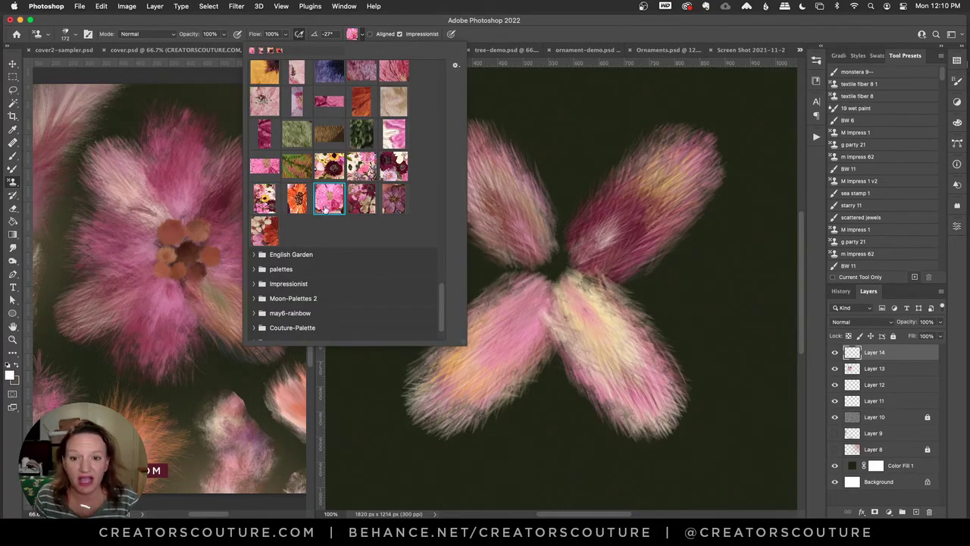
pyautogui.click(399, 23)
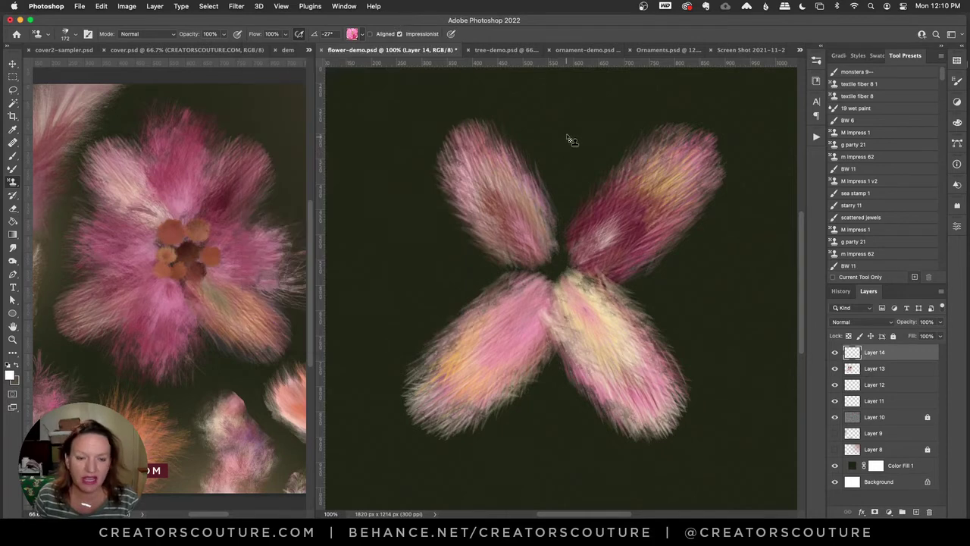
pyautogui.moveTo(572, 140); pyautogui.dragTo(559, 261)
pyautogui.press('super+z')
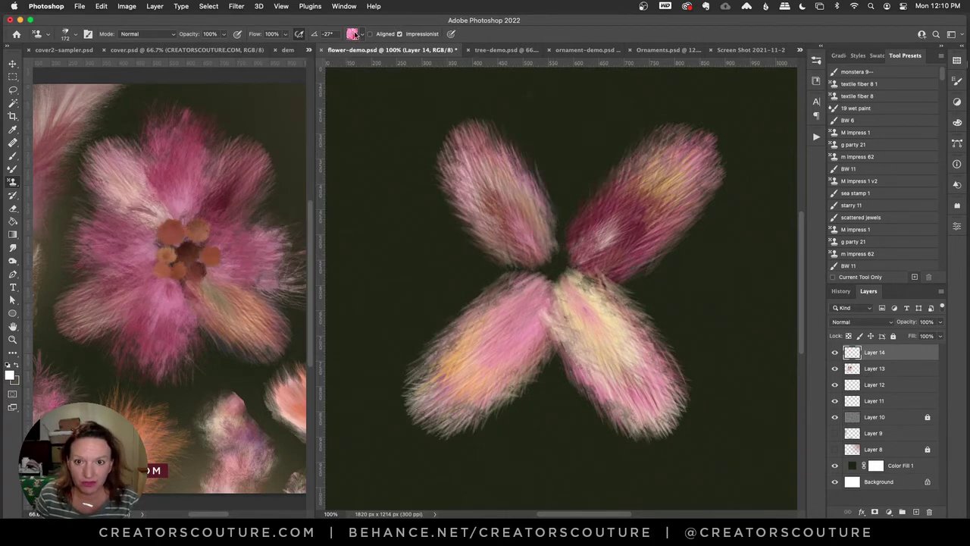
# - Choose the wide magenta pattern, try a petal stroke between the two upper petals, and undo it
pyautogui.click(353, 34)
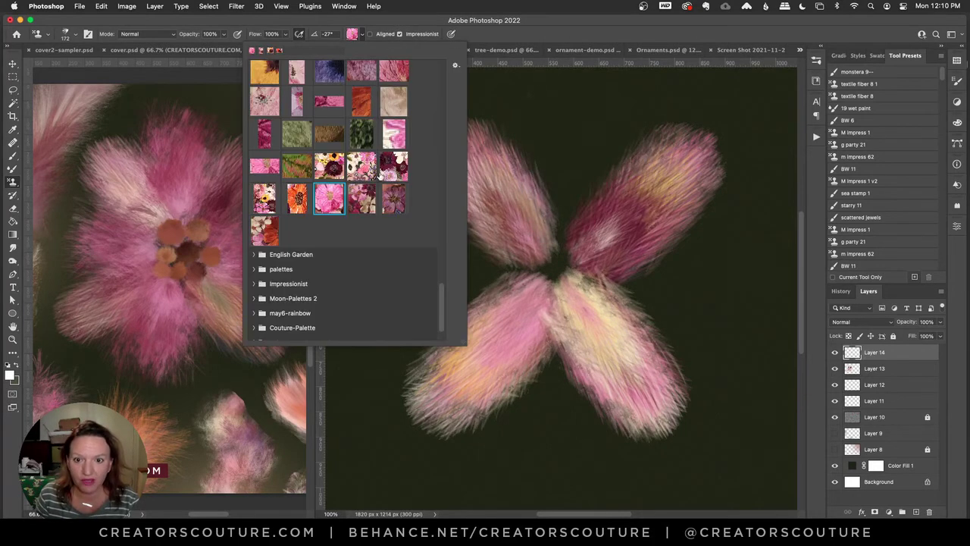
pyautogui.click(331, 106)
pyautogui.moveTo(568, 144); pyautogui.dragTo(557, 275)
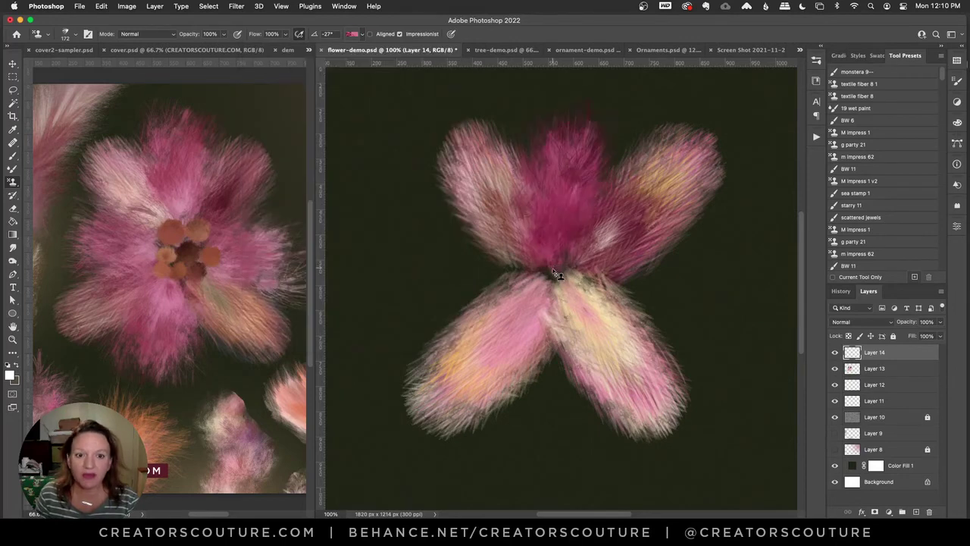
pyautogui.press('super+z')
# - Choose the burgundy and cream floral pattern from the MoodyFlorals-CreatorsCouture set, try an upper middle petal stroke, and undo it
pyautogui.click(353, 34)
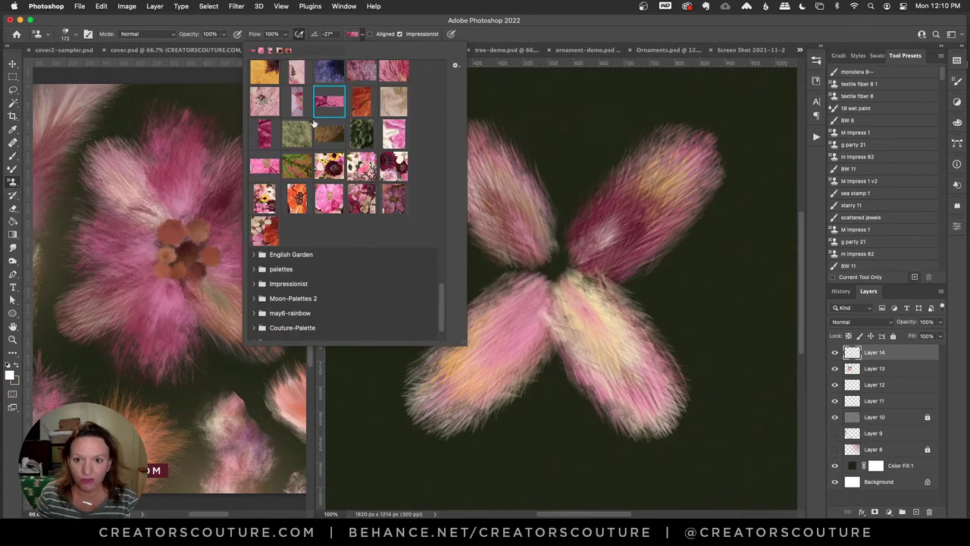
pyautogui.moveTo(443, 317); pyautogui.dragTo(438, 292)
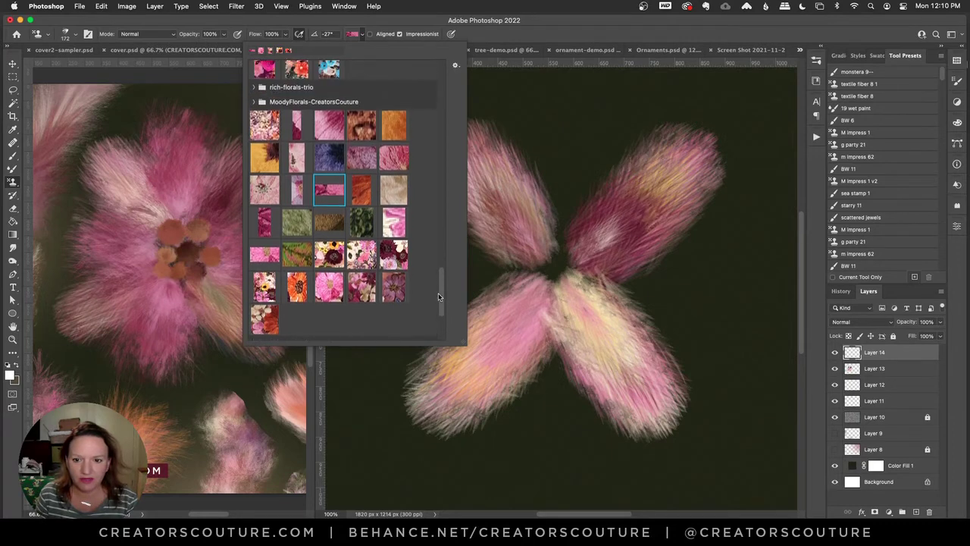
pyautogui.doubleClick(364, 290)
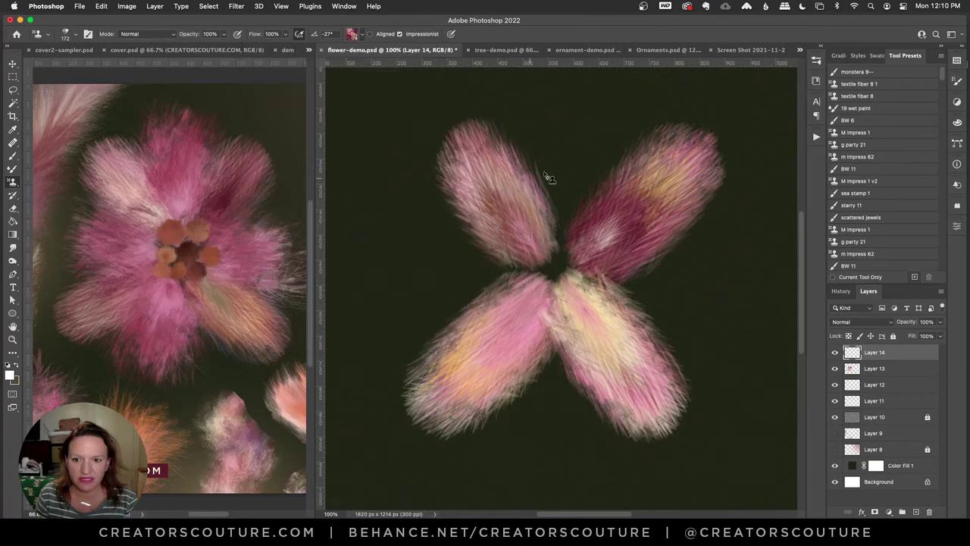
pyautogui.moveTo(583, 140); pyautogui.dragTo(546, 261)
pyautogui.press('super+z')
# - Switch to the feathery rose-pink pattern and try a petal stroke between the two upper petals on Layer 14
pyautogui.click(354, 33)
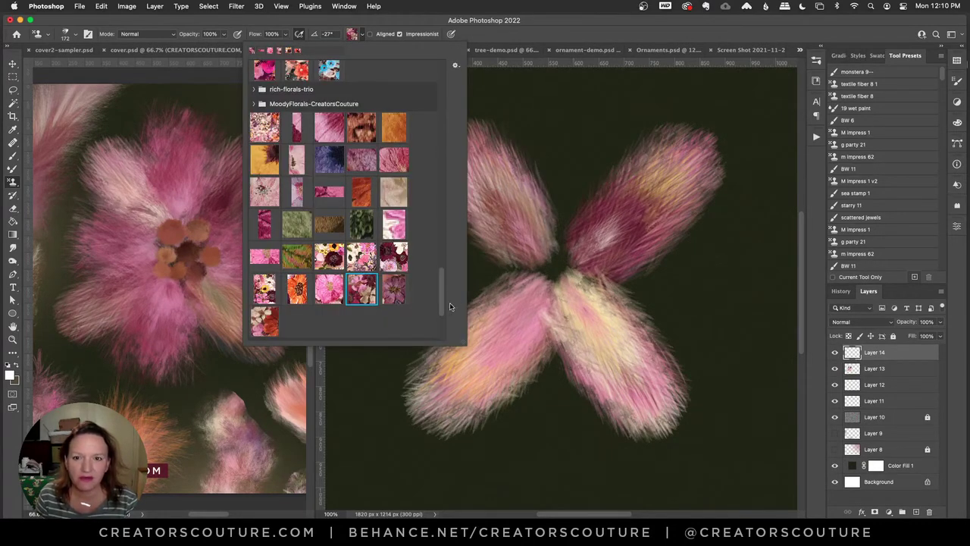
pyautogui.click(394, 159)
pyautogui.moveTo(580, 147); pyautogui.dragTo(550, 269)
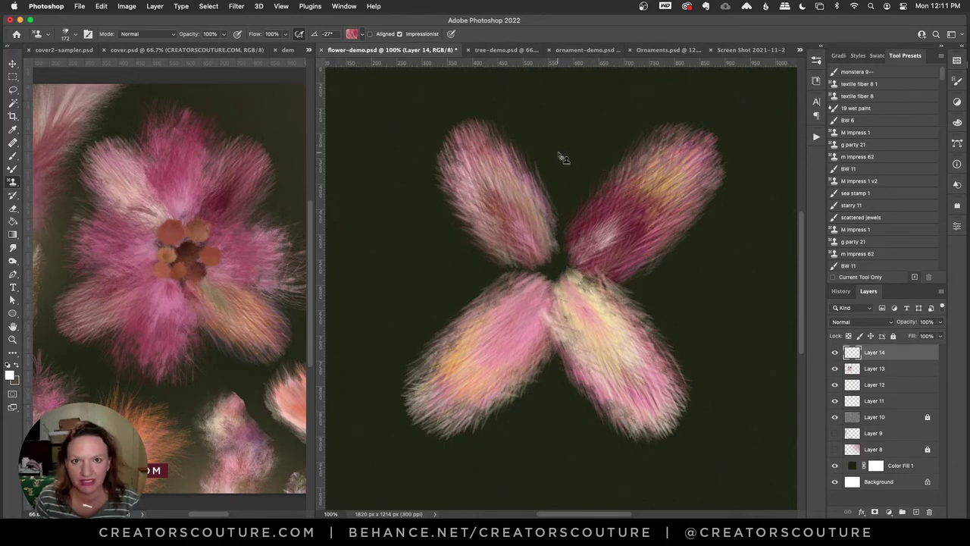
# - Paint rose-pink feathery petals in the gaps between the four existing petals on Layer 14, redoing the lower middle one
pyautogui.moveTo(566, 140); pyautogui.dragTo(566, 254)
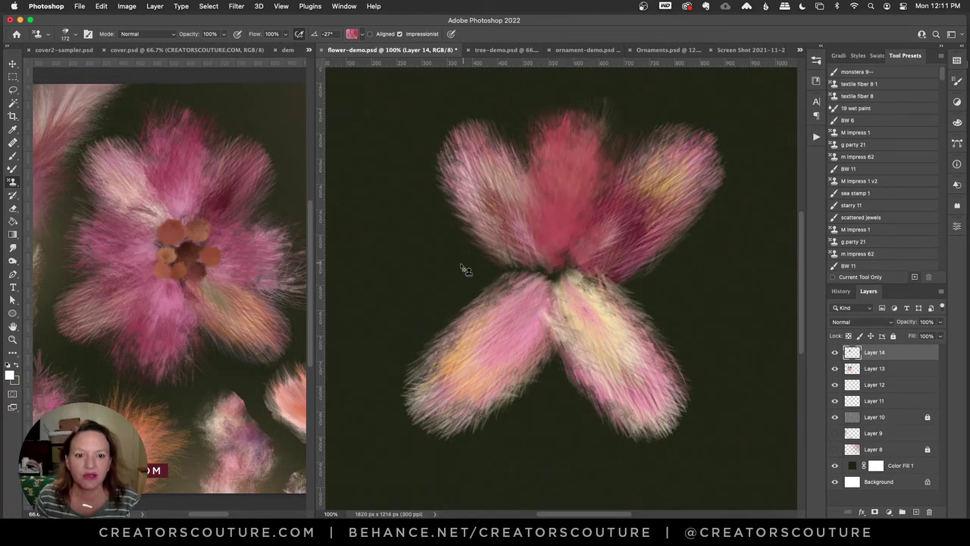
pyautogui.moveTo(405, 262)
pyautogui.mouseDown()
pyautogui.moveTo(511, 267)
pyautogui.moveTo(528, 282)
pyautogui.mouseUp()
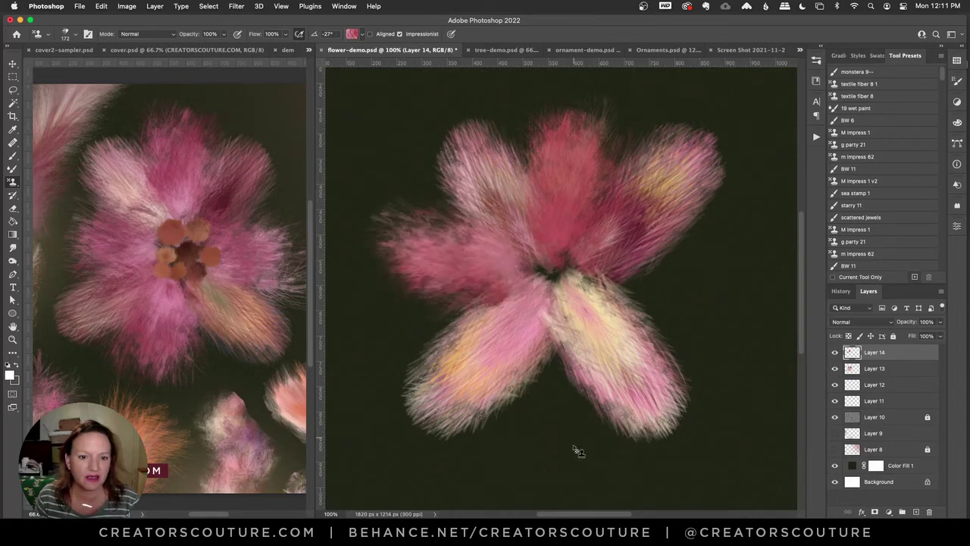
pyautogui.moveTo(552, 431); pyautogui.dragTo(551, 348)
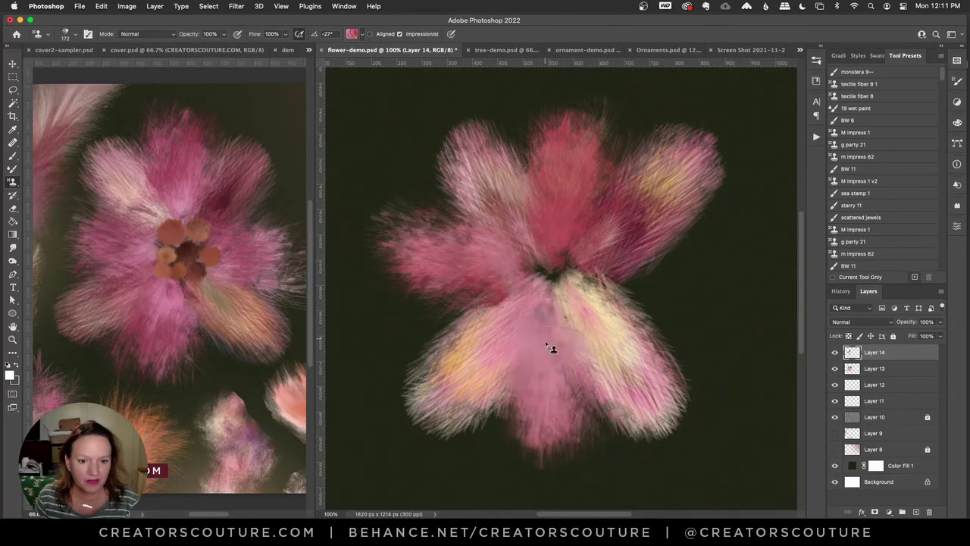
pyautogui.press('super+z')
pyautogui.press('super+shift+z')
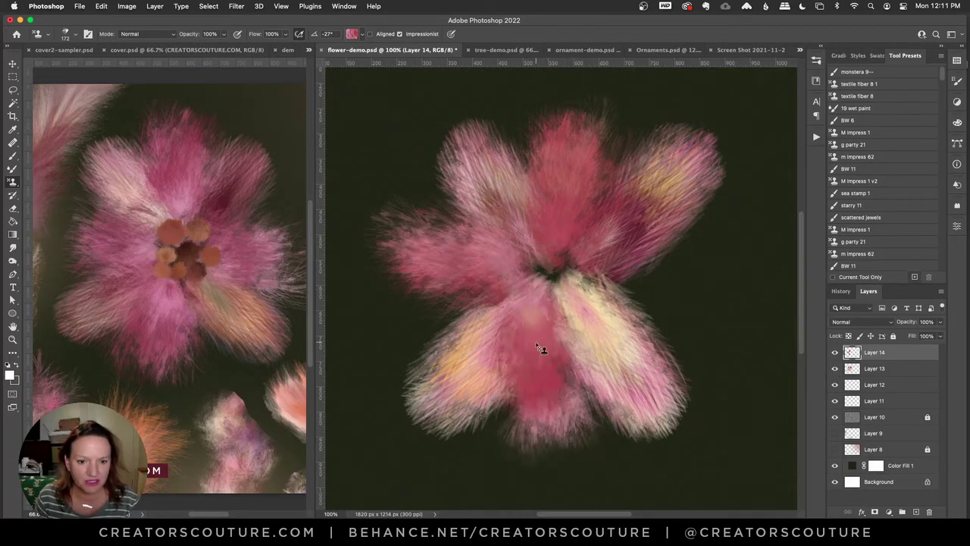
pyautogui.press('super+z')
pyautogui.moveTo(554, 416)
pyautogui.mouseDown()
pyautogui.moveTo(550, 304)
pyautogui.moveTo(566, 333)
pyautogui.moveTo(556, 281)
pyautogui.mouseUp()
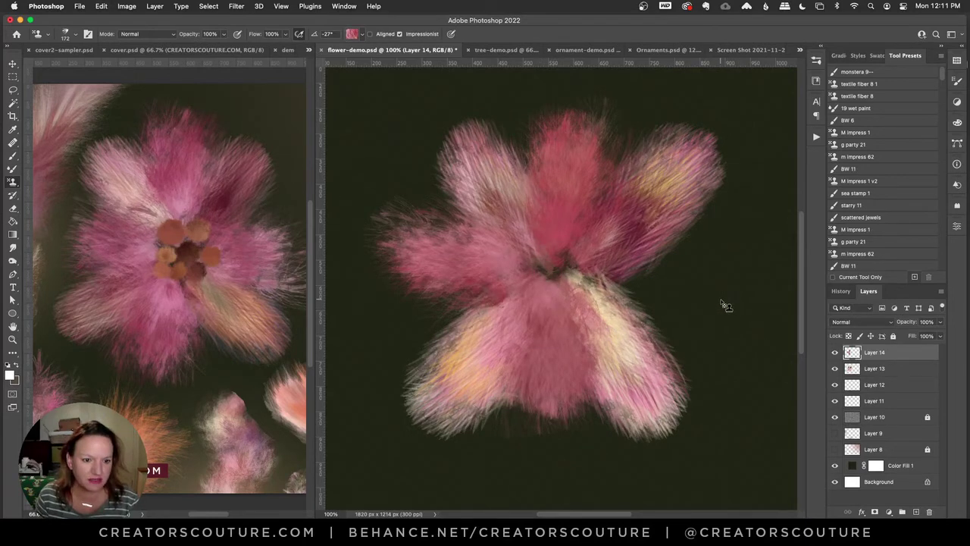
pyautogui.moveTo(725, 306)
pyautogui.mouseDown()
pyautogui.moveTo(641, 284)
pyautogui.moveTo(611, 295)
pyautogui.mouseUp()
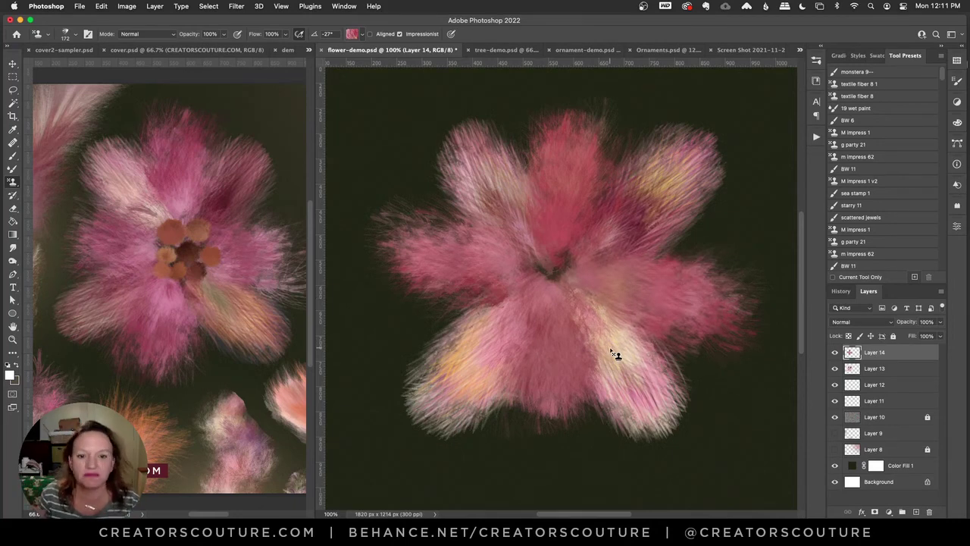
# - Choose the golden yellow pattern with the dark corner from the MoodyFlorals-CreatorsCouture set for the pattern stamp
pyautogui.click(360, 37)
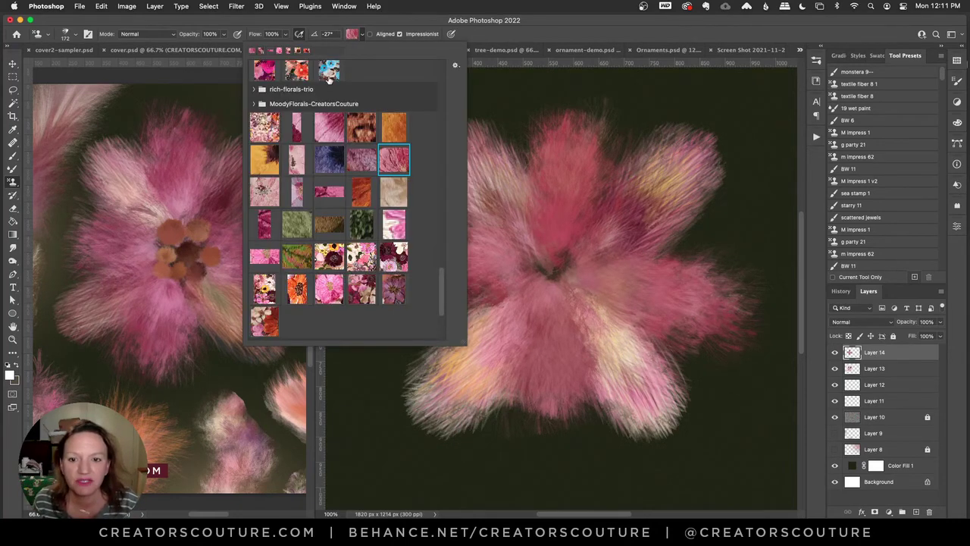
pyautogui.click(296, 284)
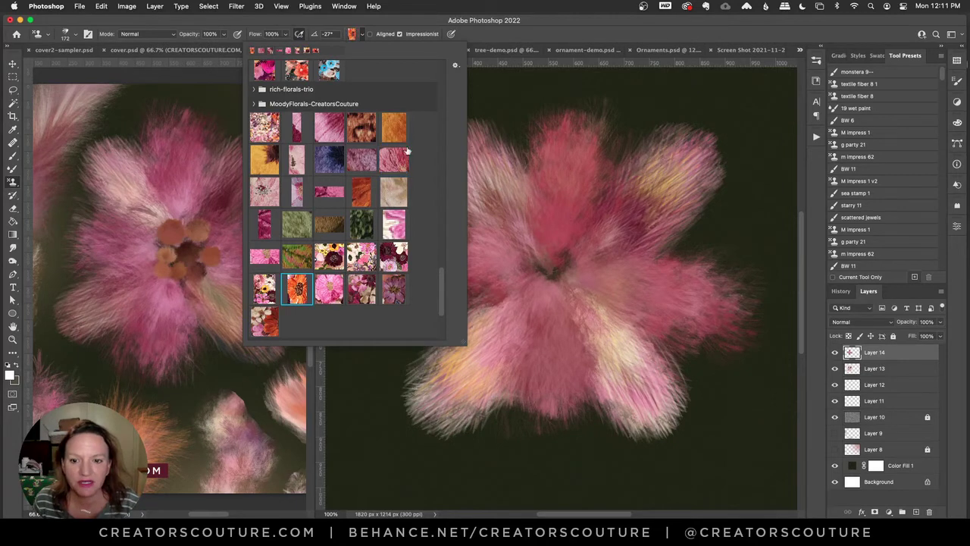
pyautogui.click(297, 130)
pyautogui.click(334, 191)
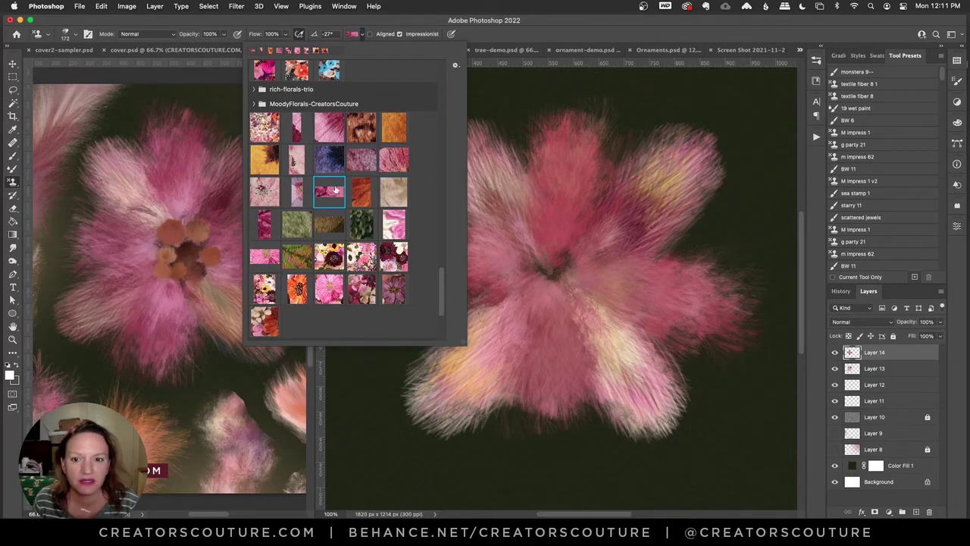
pyautogui.click(262, 165)
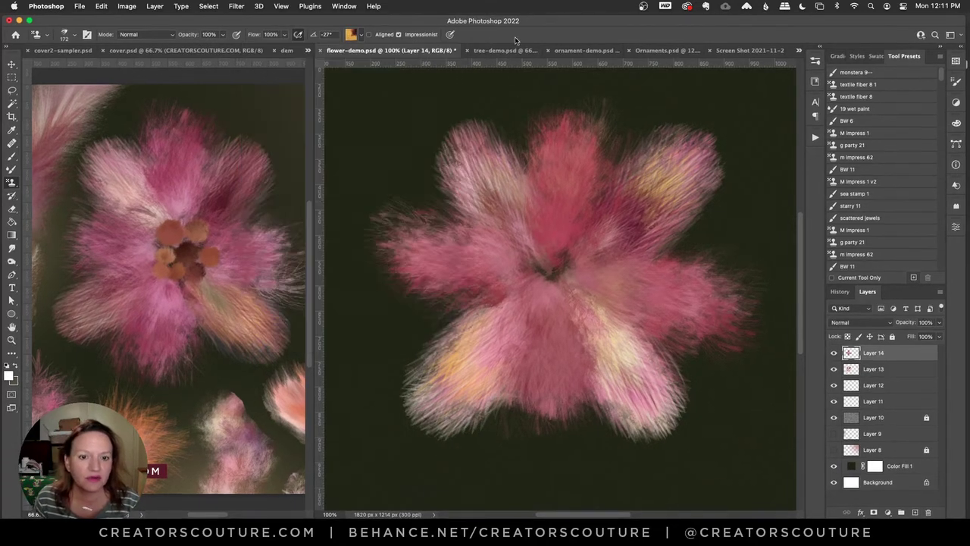
# - Paint short golden yellow strokes around the flower's centre on Layer 14, undoing and repainting the lower left ones
pyautogui.click(525, 103)
pyautogui.moveTo(526, 208)
pyautogui.mouseDown()
pyautogui.moveTo(550, 272)
pyautogui.moveTo(568, 279)
pyautogui.moveTo(617, 255)
pyautogui.mouseUp()
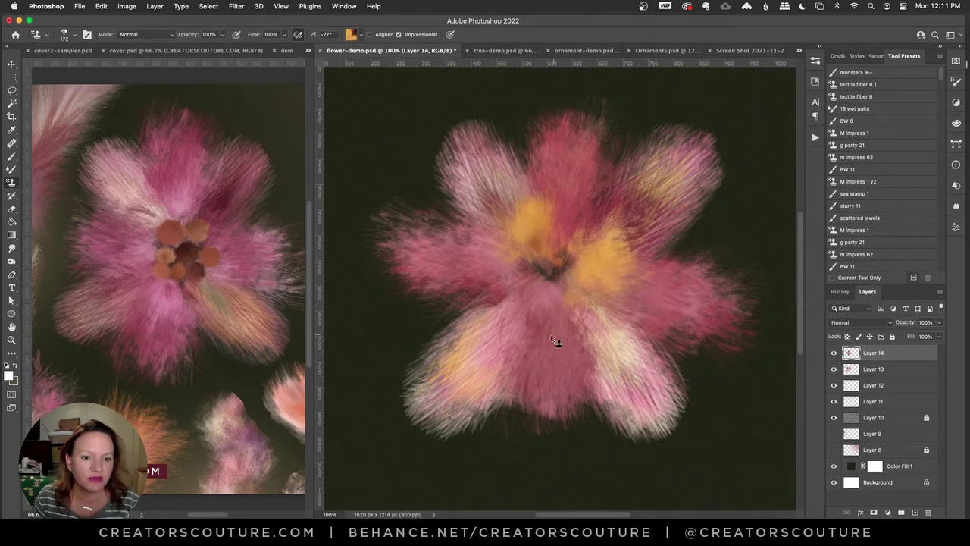
pyautogui.moveTo(512, 337)
pyautogui.mouseDown()
pyautogui.moveTo(527, 306)
pyautogui.moveTo(547, 348)
pyautogui.moveTo(498, 293)
pyautogui.moveTo(493, 300)
pyautogui.moveTo(542, 317)
pyautogui.moveTo(557, 351)
pyautogui.moveTo(497, 307)
pyautogui.moveTo(519, 303)
pyautogui.mouseUp()
pyautogui.press('super+z')
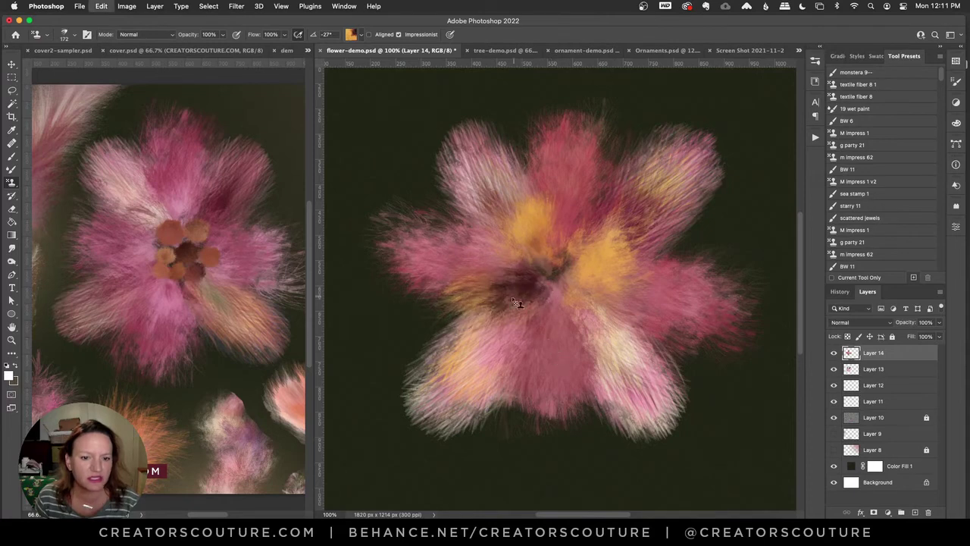
pyautogui.press('super+z')
pyautogui.press('super+z')
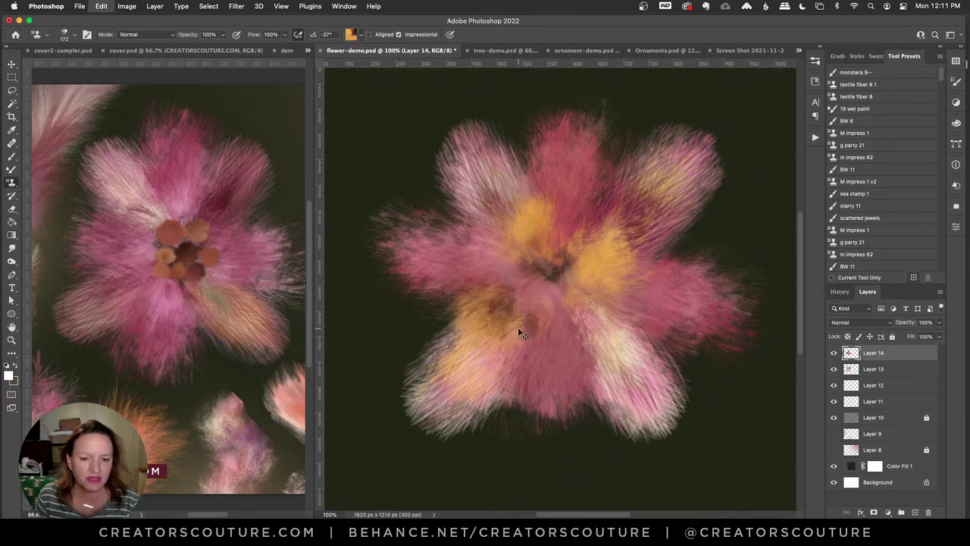
pyautogui.moveTo(488, 302)
pyautogui.mouseDown()
pyautogui.moveTo(546, 284)
pyautogui.moveTo(575, 352)
pyautogui.moveTo(557, 334)
pyautogui.moveTo(559, 286)
pyautogui.moveTo(599, 357)
pyautogui.mouseUp()
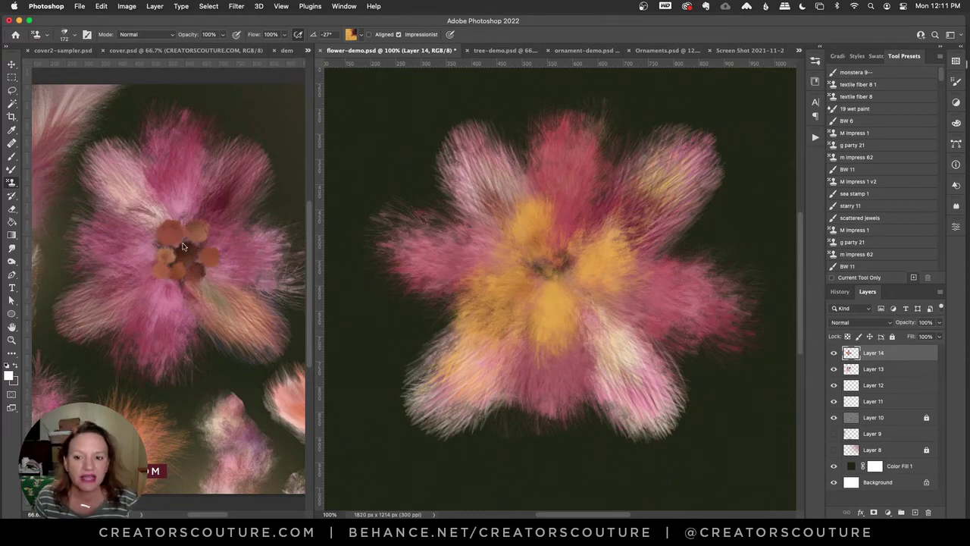
# - Examine the flower centres in cover.psd and cover2-sampler.psd, and return to flower-demo.psd
pyautogui.click(128, 50)
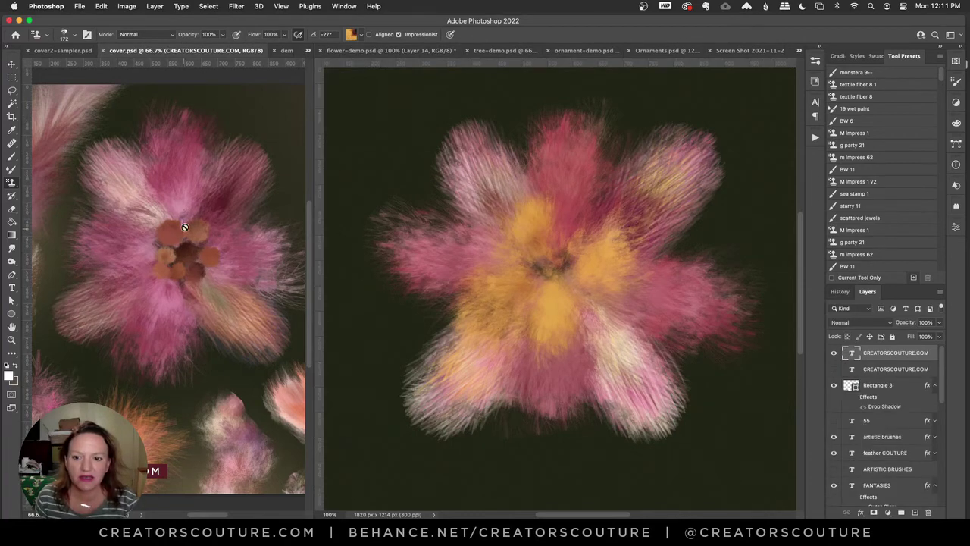
pyautogui.click(60, 50)
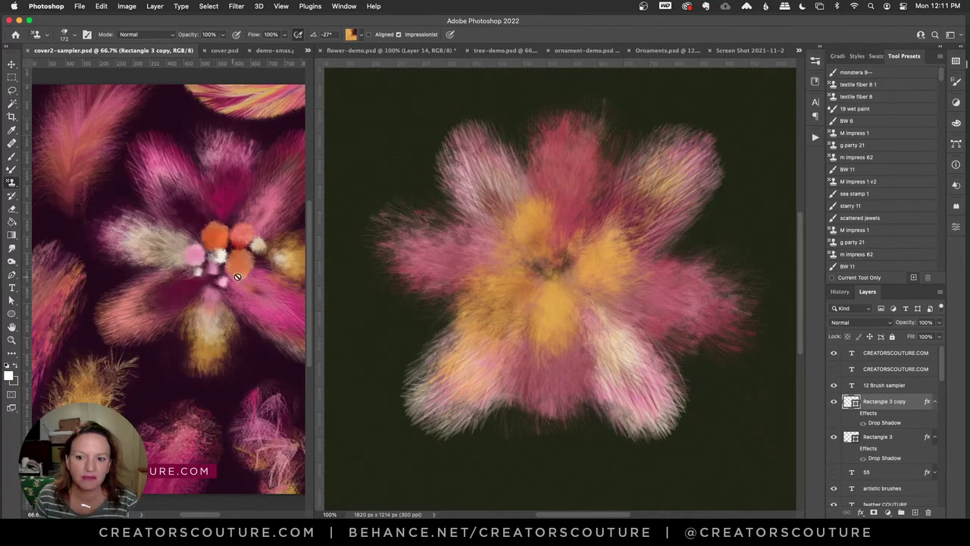
pyautogui.hscroll(5, 168, 287)
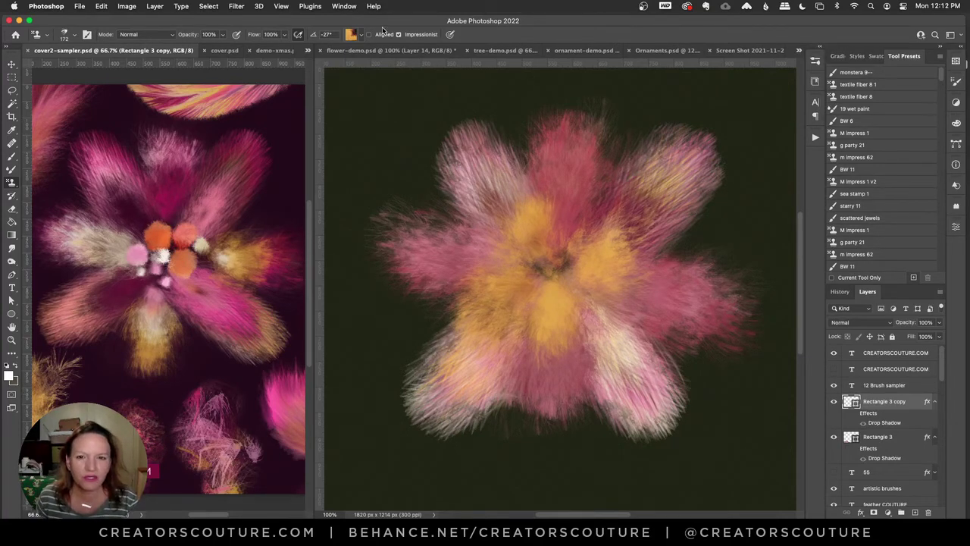
pyautogui.click(385, 50)
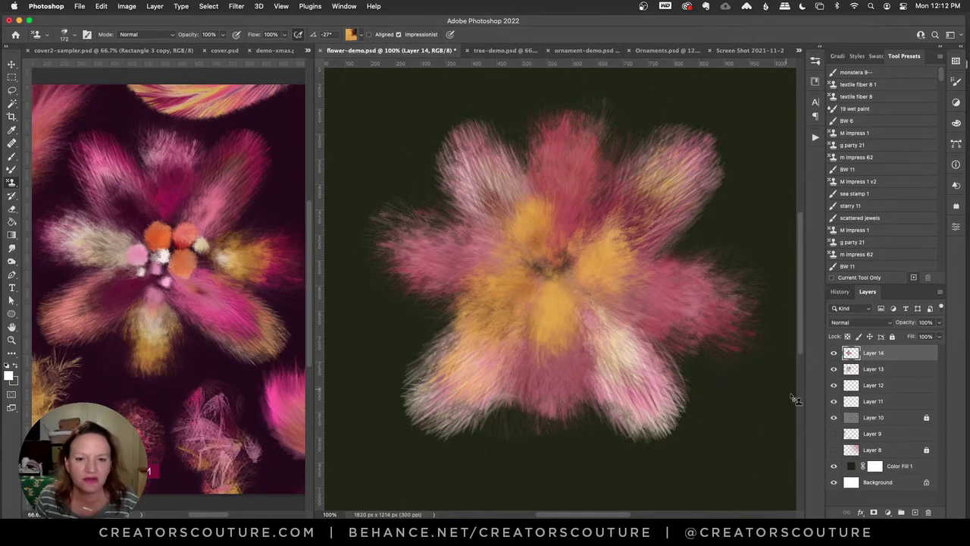
# - Add a layer above Layer 14, and try a stroke over the flower's centre with the brown-gold pattern, undoing it
pyautogui.click(915, 513)
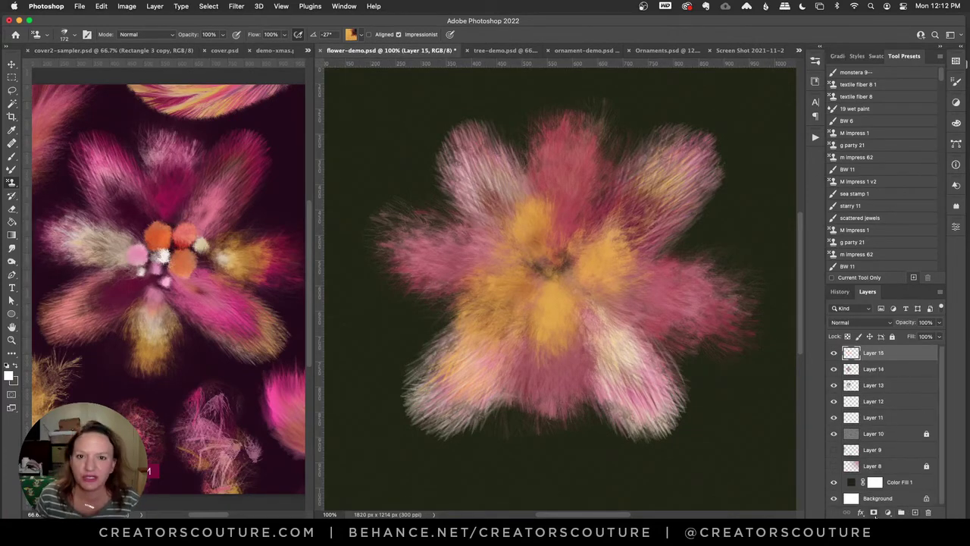
pyautogui.click(350, 35)
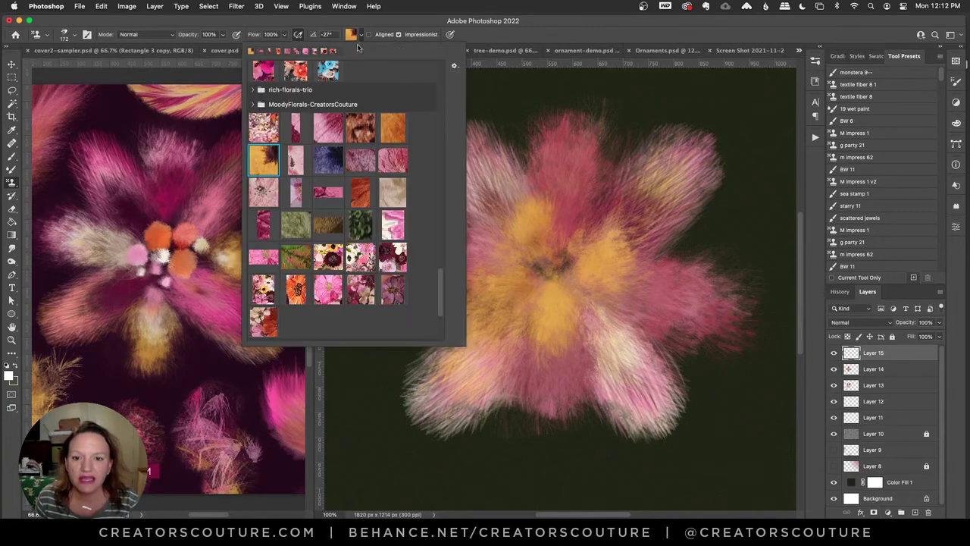
pyautogui.click(335, 231)
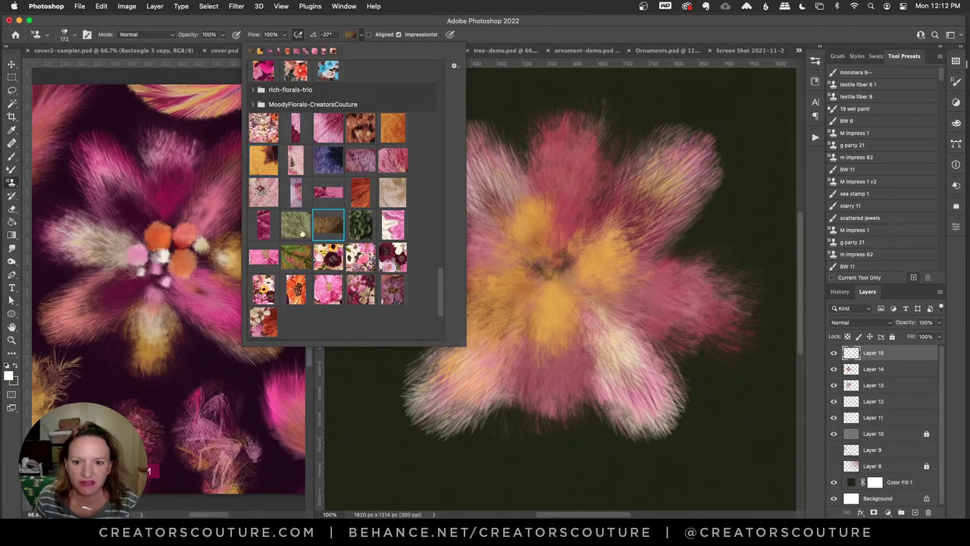
pyautogui.click(419, 33)
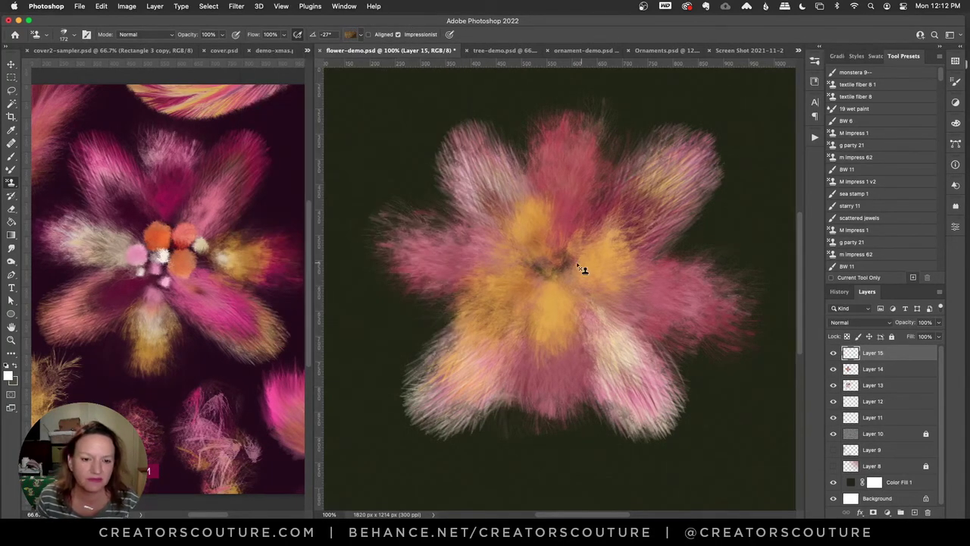
pyautogui.moveTo(580, 268)
pyautogui.mouseDown()
pyautogui.moveTo(550, 265)
pyautogui.moveTo(564, 297)
pyautogui.mouseUp()
pyautogui.press('super+z')
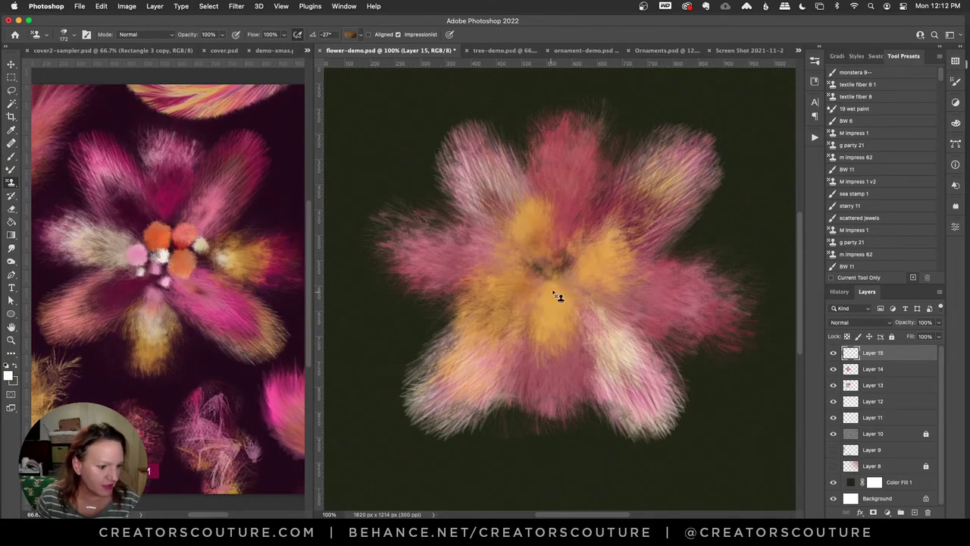
# - Set Layer 15 to the Multiply blend mode at 32% opacity
pyautogui.click(848, 324)
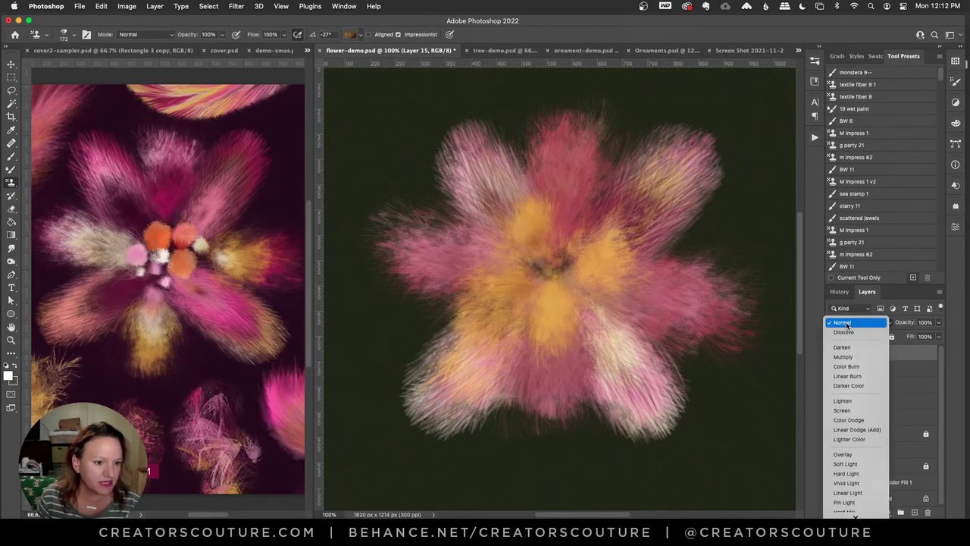
pyautogui.click(842, 362)
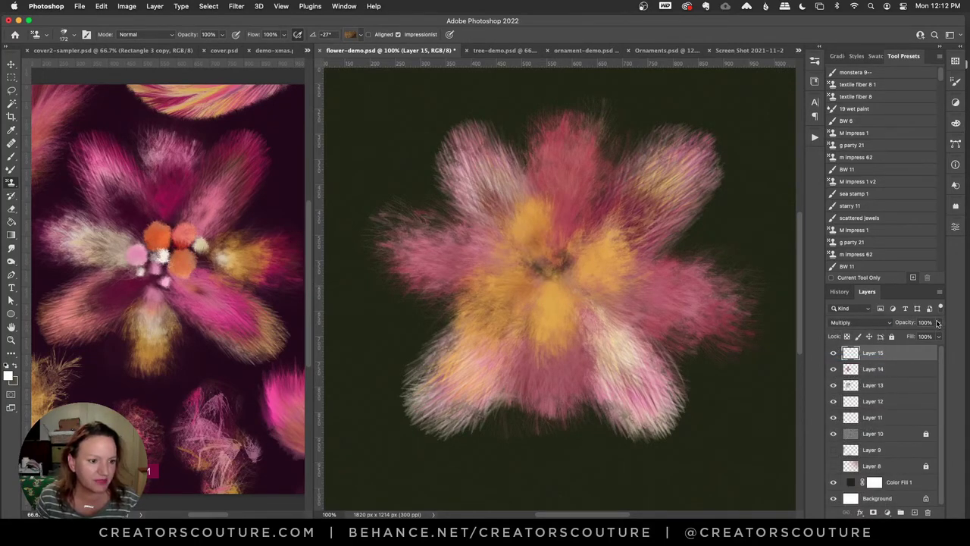
pyautogui.click(937, 322)
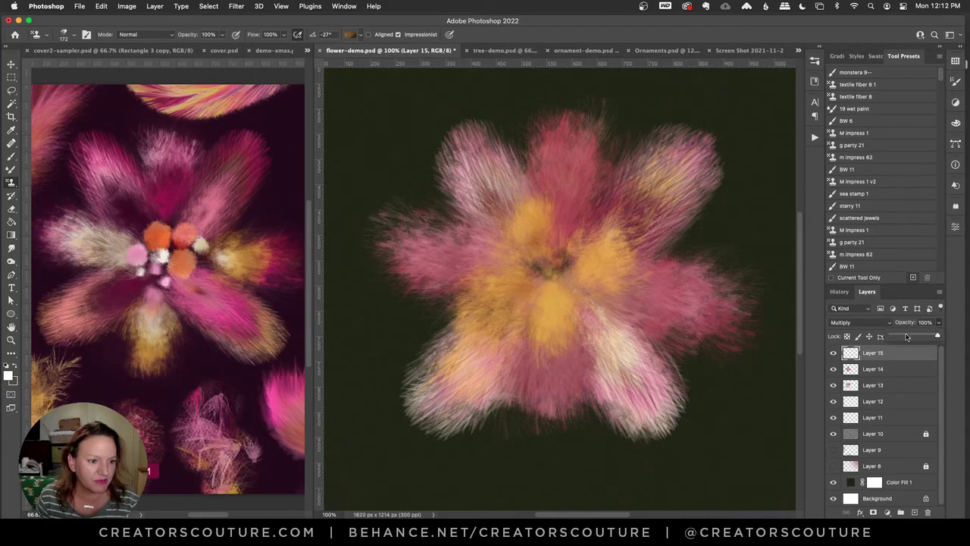
# - Shade the flower's centre on Layer 15 with the brown-gold pattern, reducing the brush size to 100 px
pyautogui.click(557, 276)
pyautogui.press('super+z')
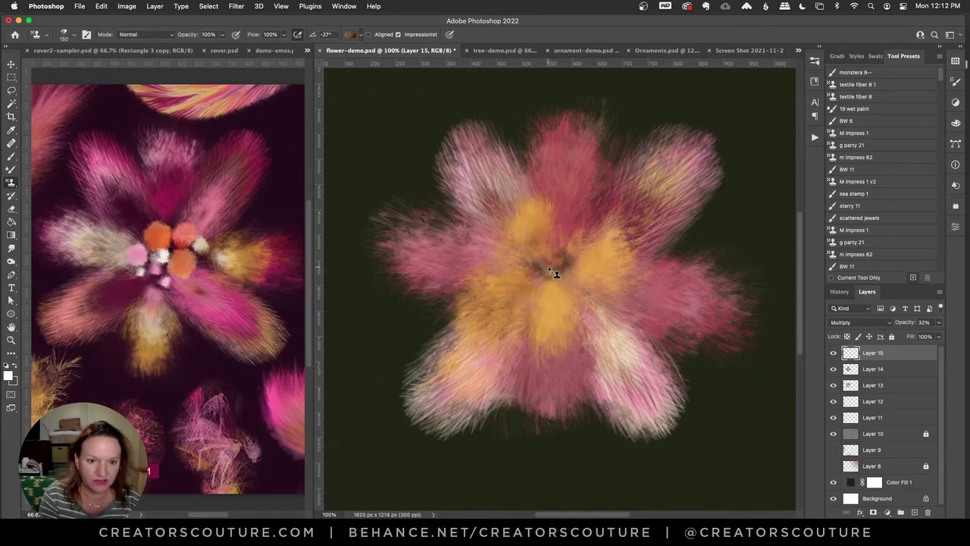
pyautogui.moveTo(552, 270)
pyautogui.mouseDown()
pyautogui.moveTo(581, 284)
pyautogui.moveTo(560, 275)
pyautogui.moveTo(565, 282)
pyautogui.moveTo(529, 290)
pyautogui.moveTo(555, 256)
pyautogui.moveTo(565, 288)
pyautogui.moveTo(572, 282)
pyautogui.moveTo(565, 266)
pyautogui.moveTo(579, 261)
pyautogui.moveTo(549, 254)
pyautogui.moveTo(568, 282)
pyautogui.mouseUp()
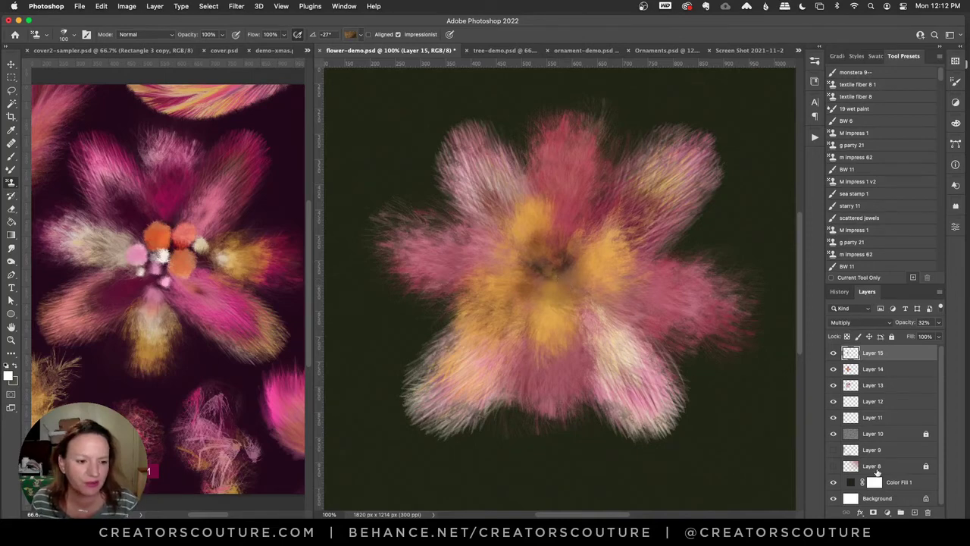
# - Add a layer above Layer 15 and select the 41-feather-creatorscouture brush
pyautogui.click(914, 513)
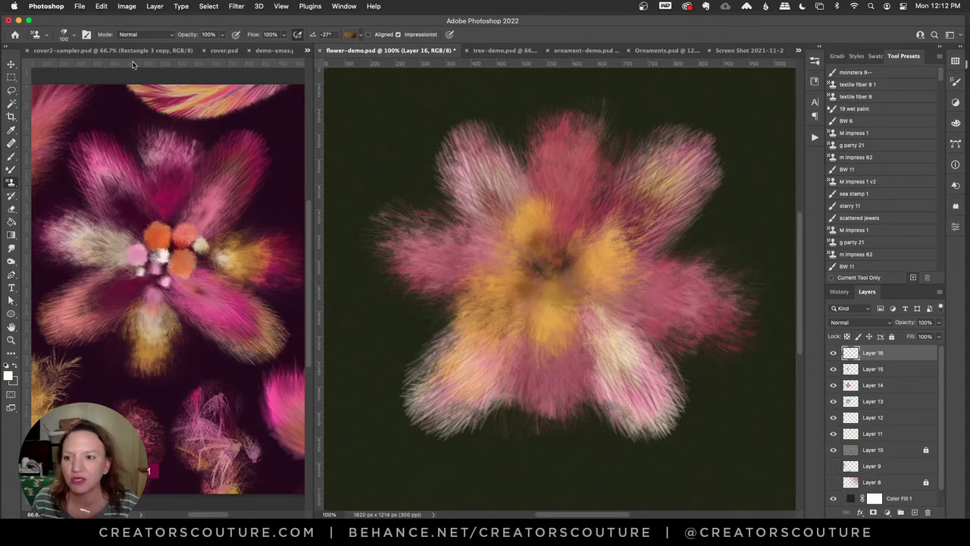
pyautogui.click(815, 62)
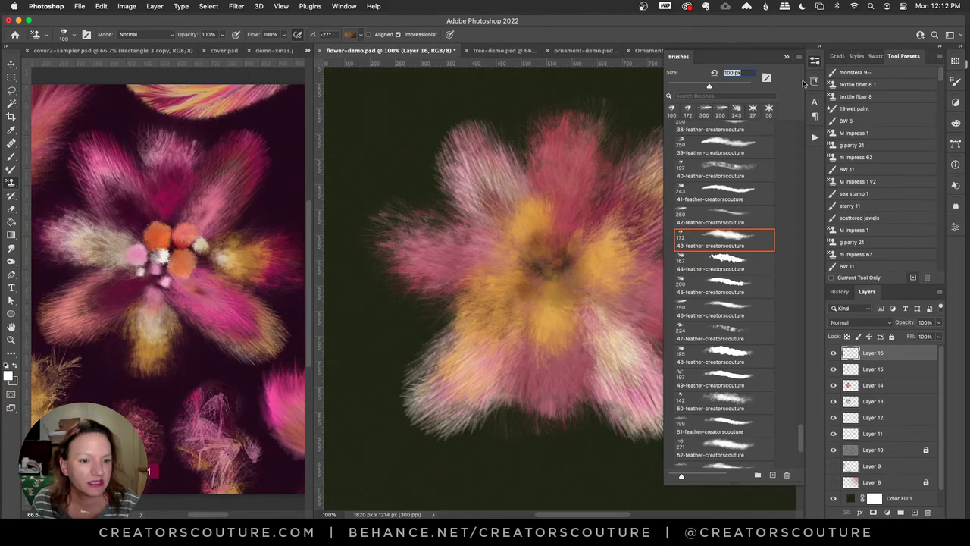
pyautogui.click(710, 199)
pyautogui.click(816, 62)
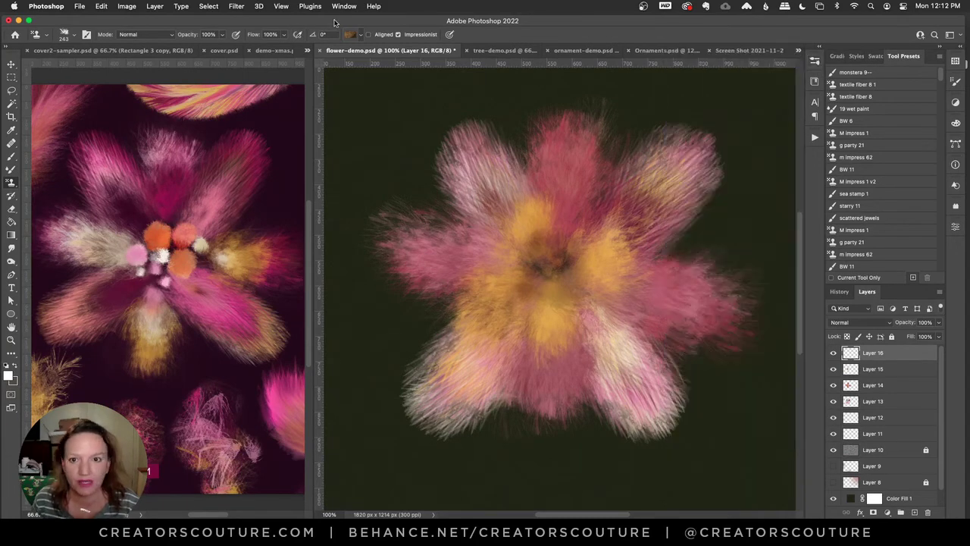
# - Choose the densely mixed small-flower pattern, first in the MoodyFlorals-CreatorsCouture set, for the pattern stamp
pyautogui.click(350, 34)
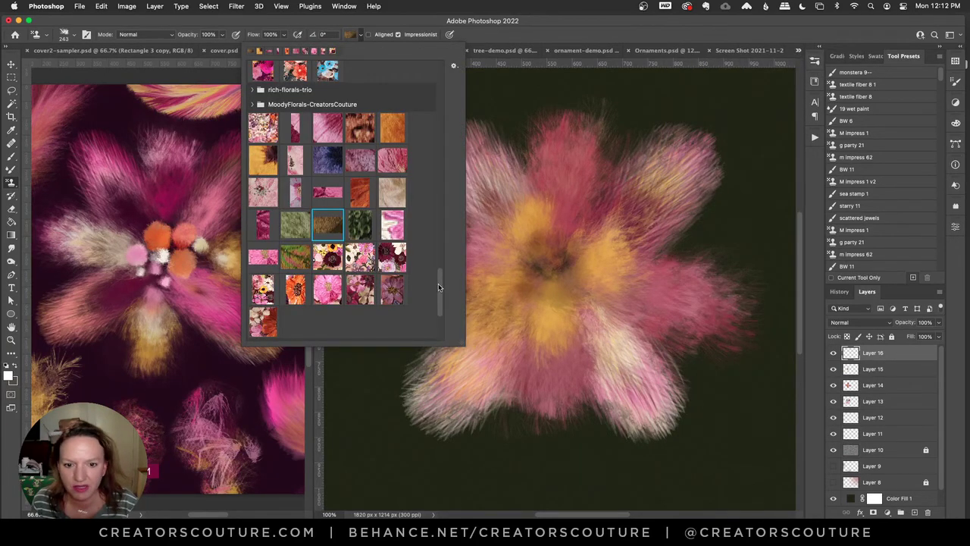
pyautogui.scroll(3, 438, 286)
pyautogui.doubleClick(264, 276)
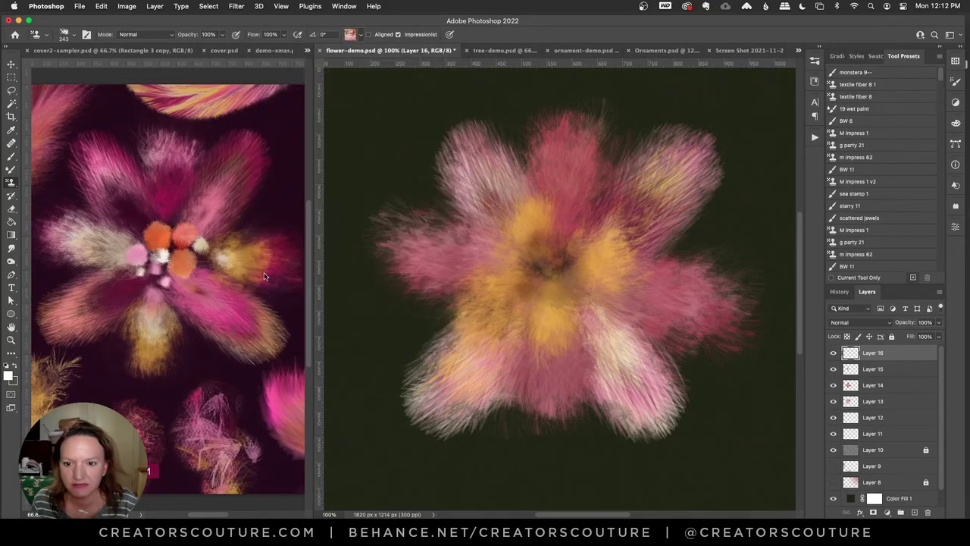
pyautogui.click(349, 34)
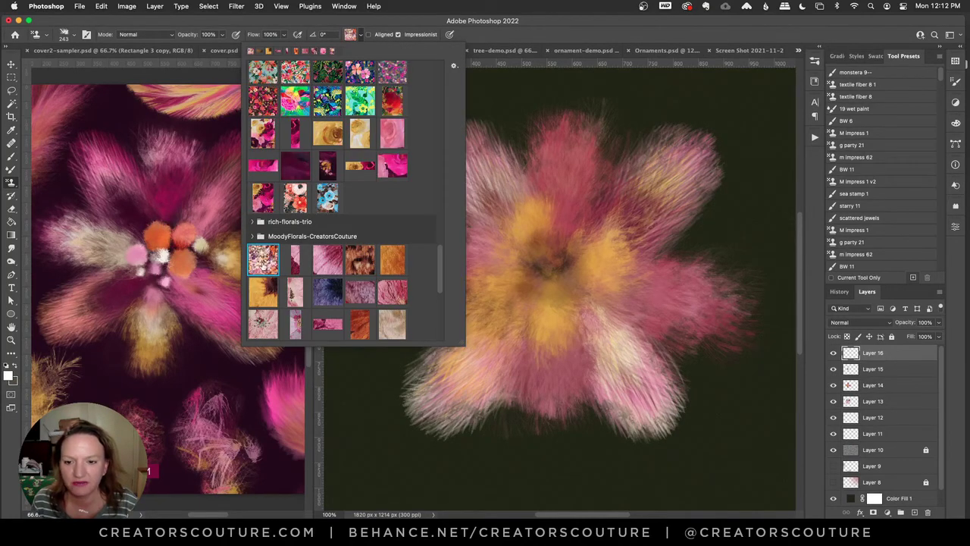
pyautogui.press('Escape')
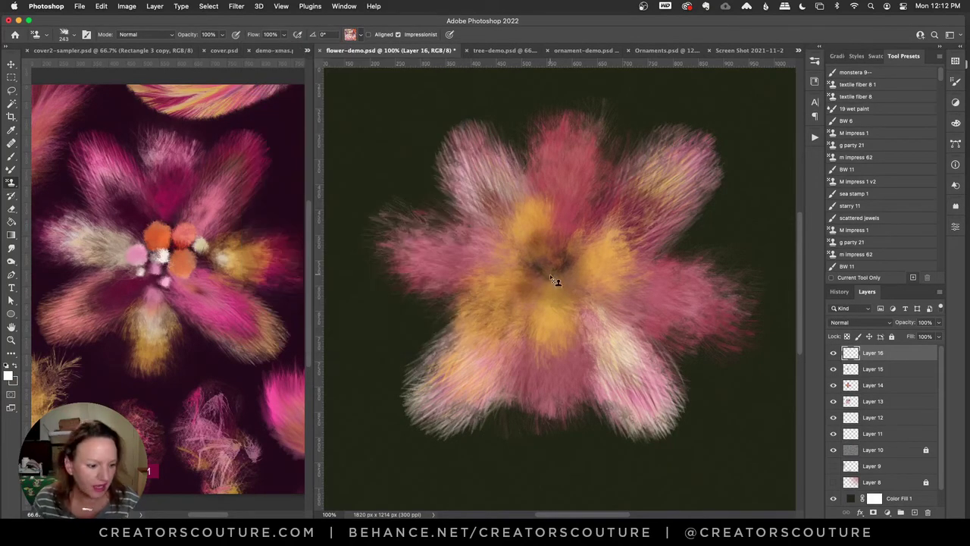
# - Reduce the pattern stamp's brush size to 80 px for small details at the flower's centre
pyautogui.press('[')
pyautogui.press('[')
pyautogui.press('[')
pyautogui.press('[')
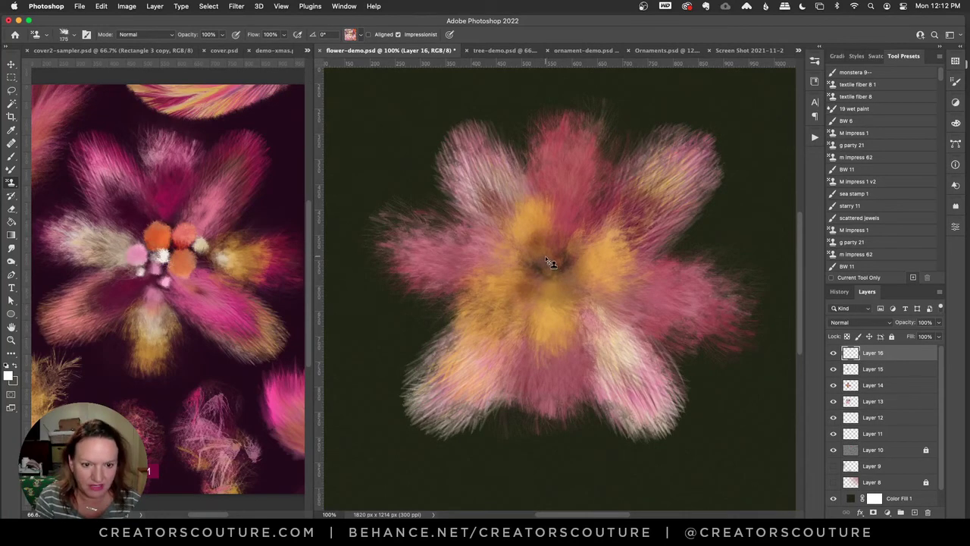
pyautogui.click(558, 261)
pyautogui.click(557, 262)
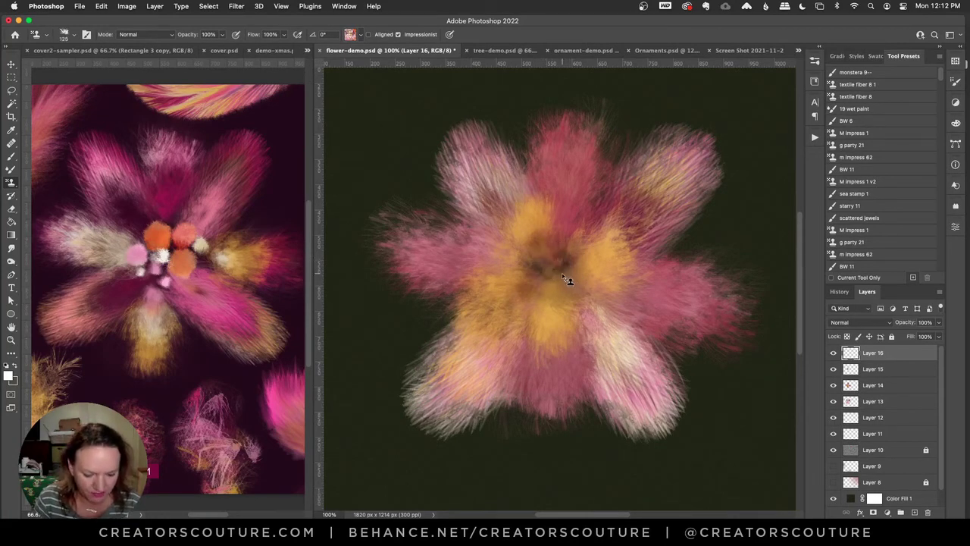
pyautogui.press('[')
pyautogui.press('[')
pyautogui.press('[')
pyautogui.click(561, 259)
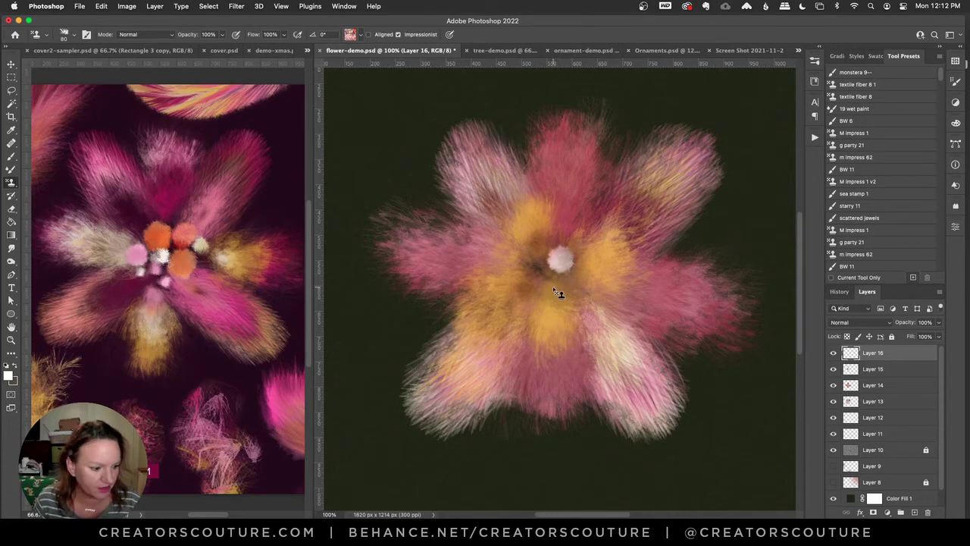
pyautogui.press('super+z')
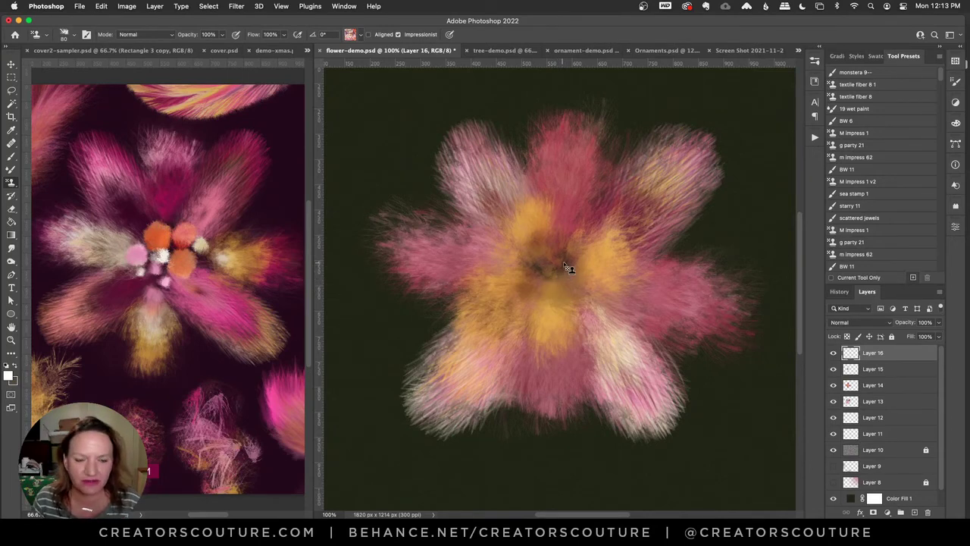
pyautogui.moveTo(561, 262); pyautogui.dragTo(576, 278)
pyautogui.press('super+z')
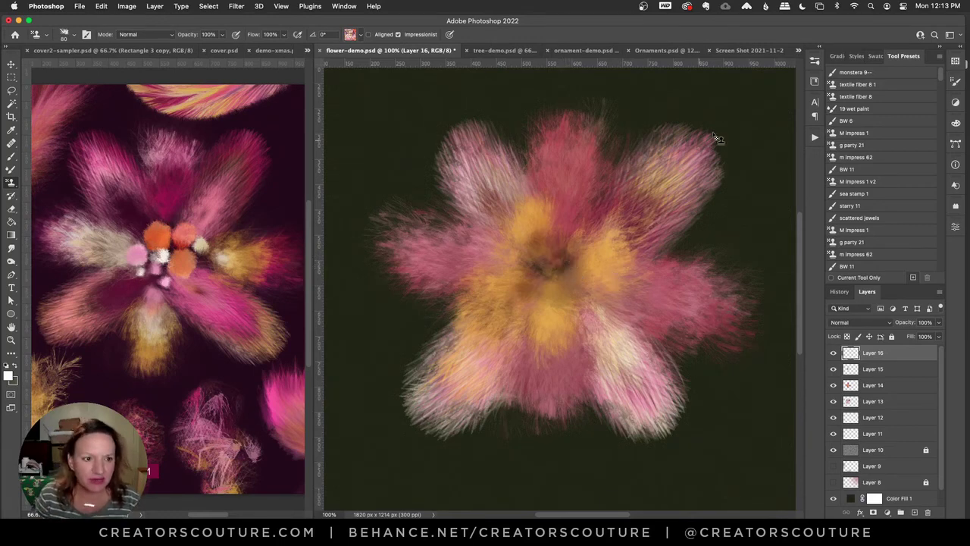
pyautogui.click(814, 61)
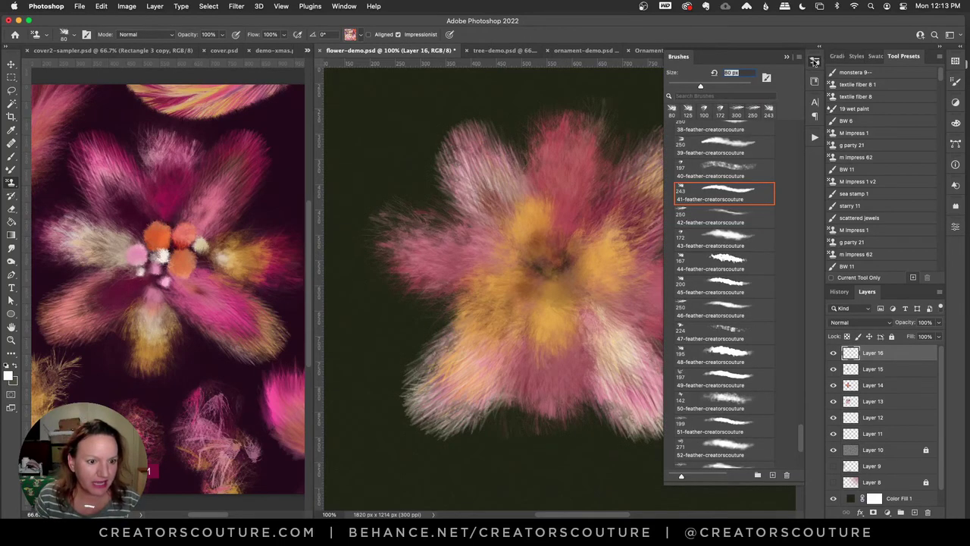
pyautogui.click(814, 61)
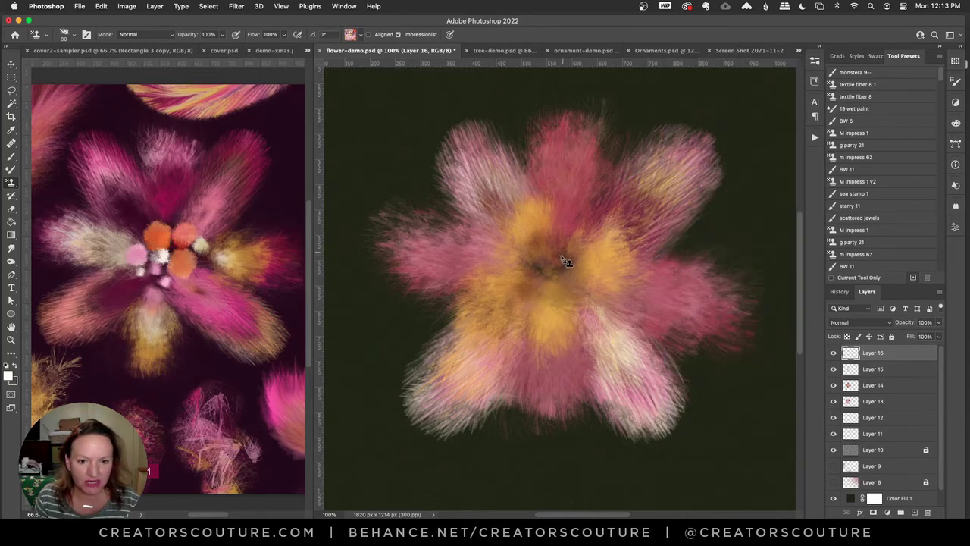
# - Dab a tight cluster of round pink, plum, white, orange and grey dots at the flower's centre on Layer 16, reducing the brush to 60 px
pyautogui.moveTo(562, 261); pyautogui.dragTo(561, 252)
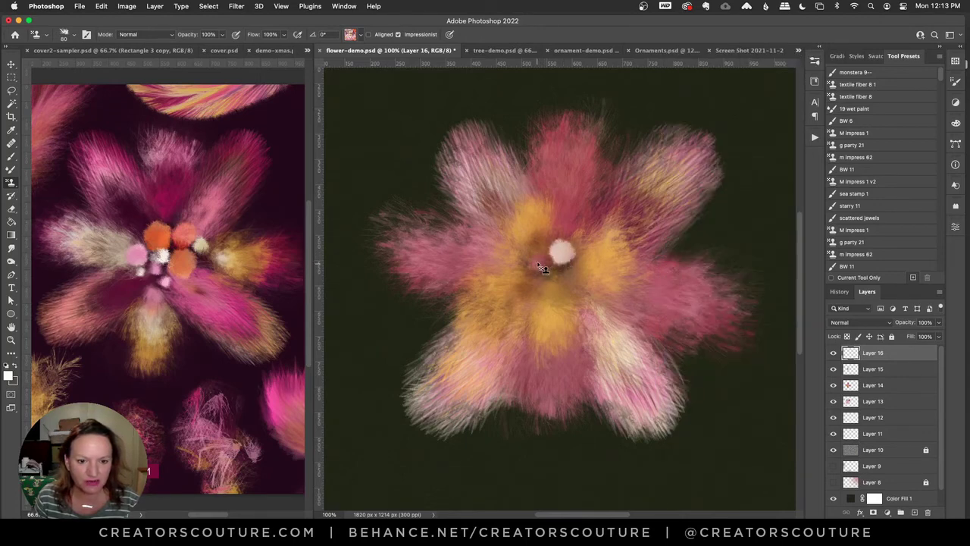
pyautogui.click(541, 265)
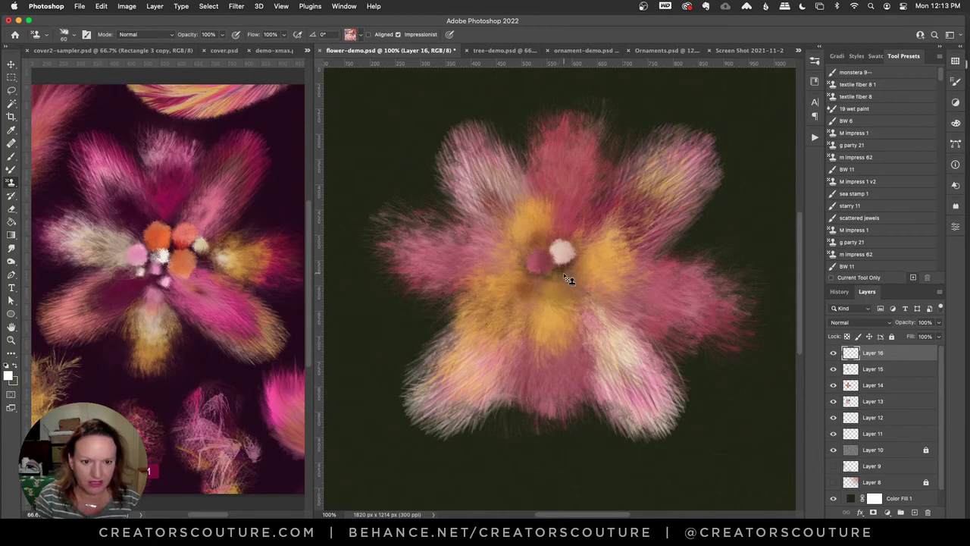
pyautogui.click(564, 277)
pyautogui.click(546, 287)
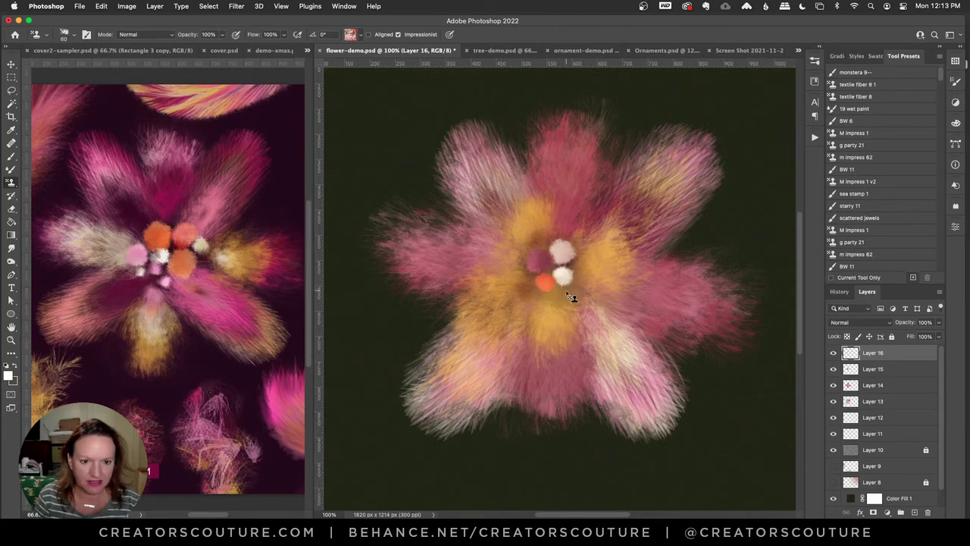
pyautogui.click(561, 293)
pyautogui.click(577, 269)
pyautogui.click(525, 278)
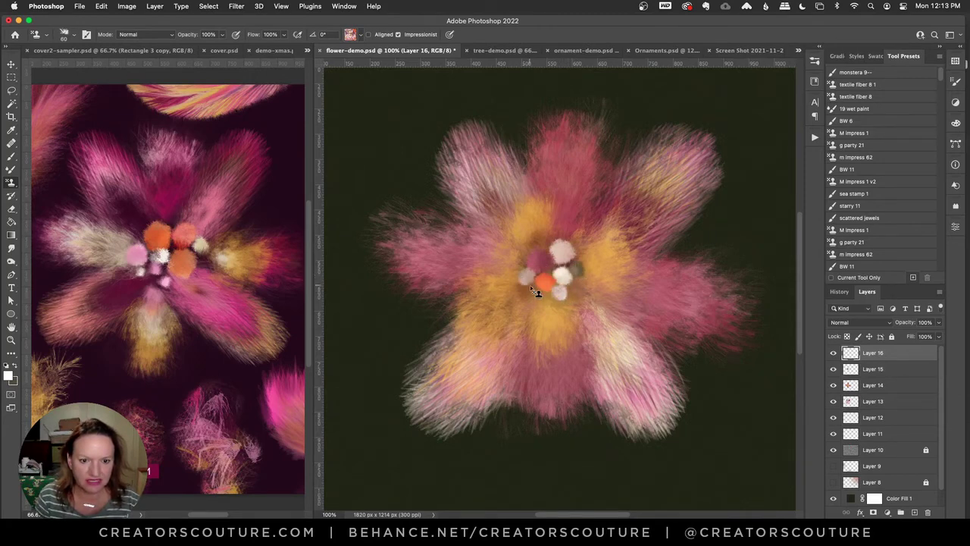
# - Add four more dots around the cluster's upper and left edges and move the Layer 16 cluster slightly down and to the right
pyautogui.click(536, 288)
pyautogui.click(538, 242)
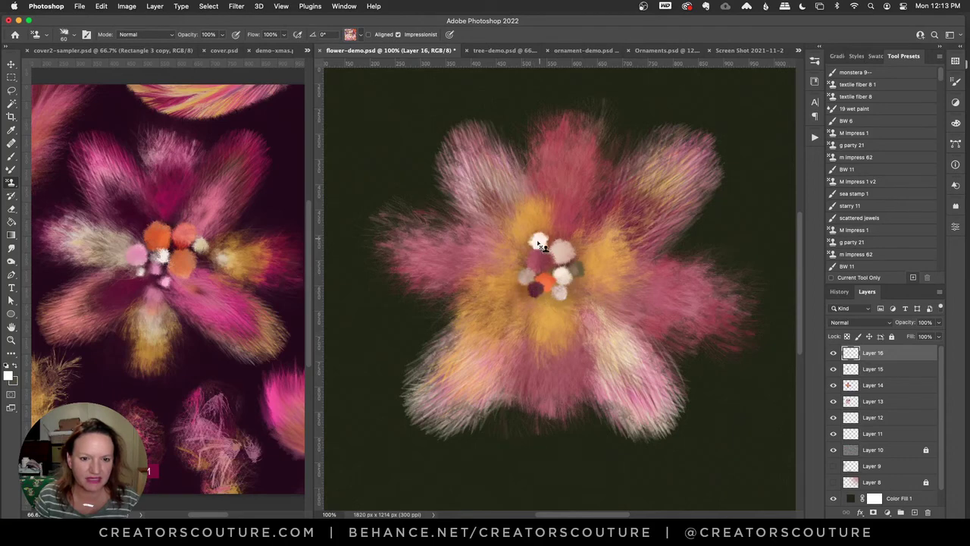
pyautogui.click(518, 255)
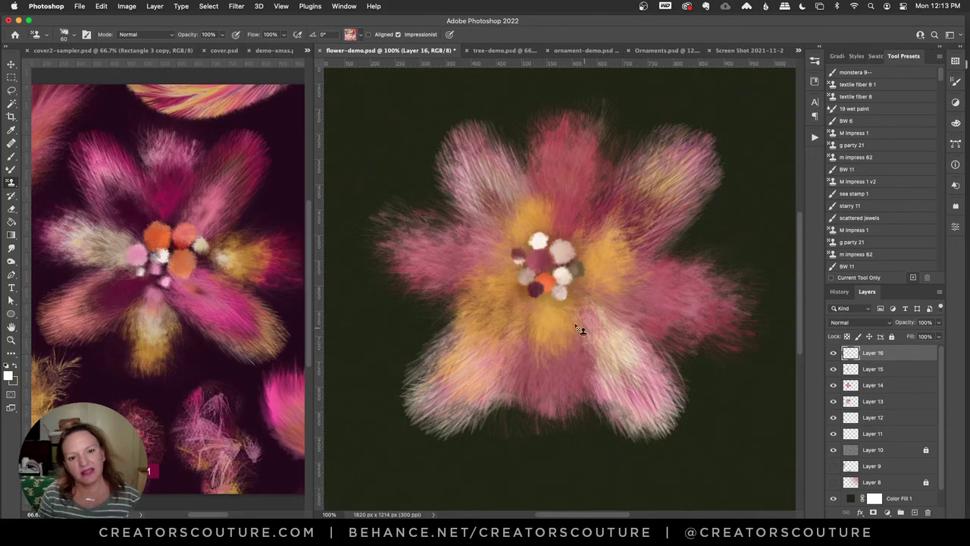
pyautogui.click(519, 262)
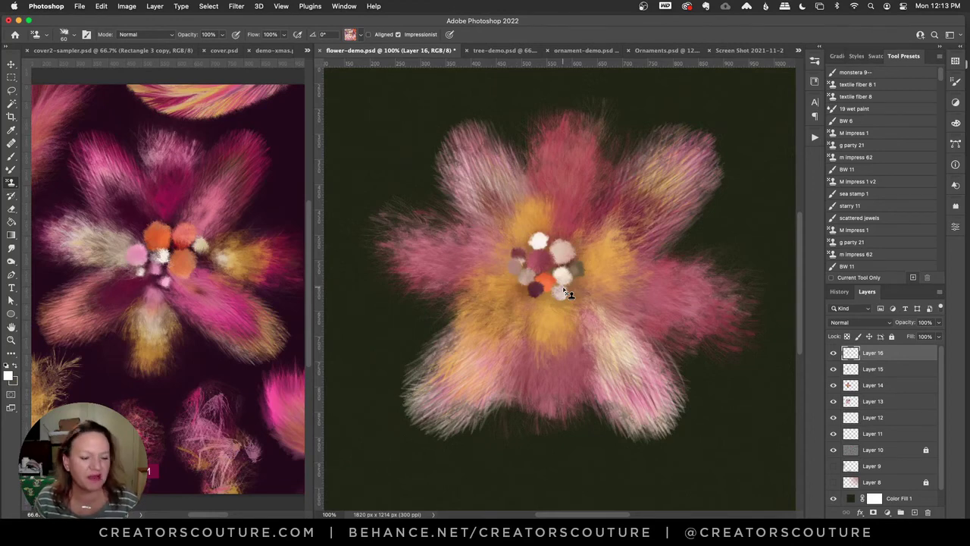
pyautogui.click(12, 64)
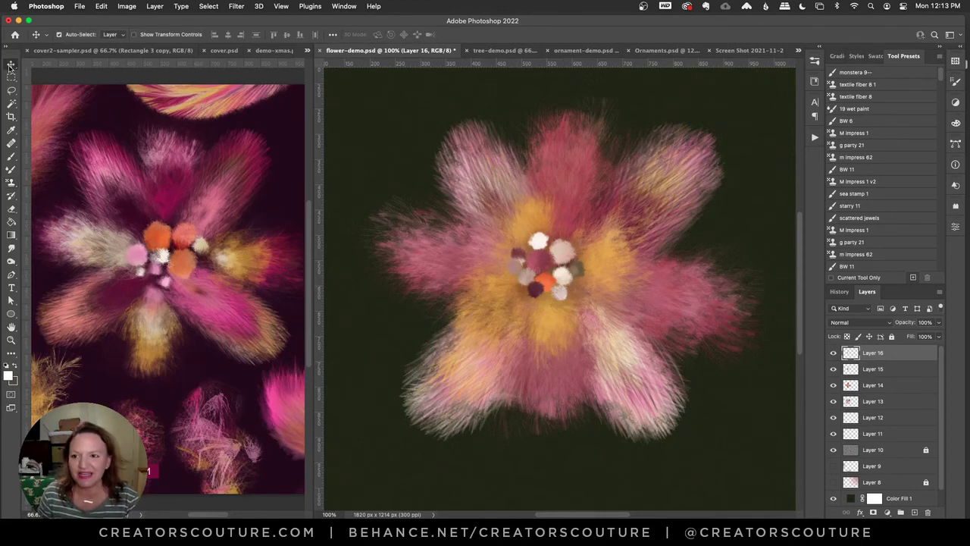
pyautogui.moveTo(556, 248); pyautogui.dragTo(566, 258)
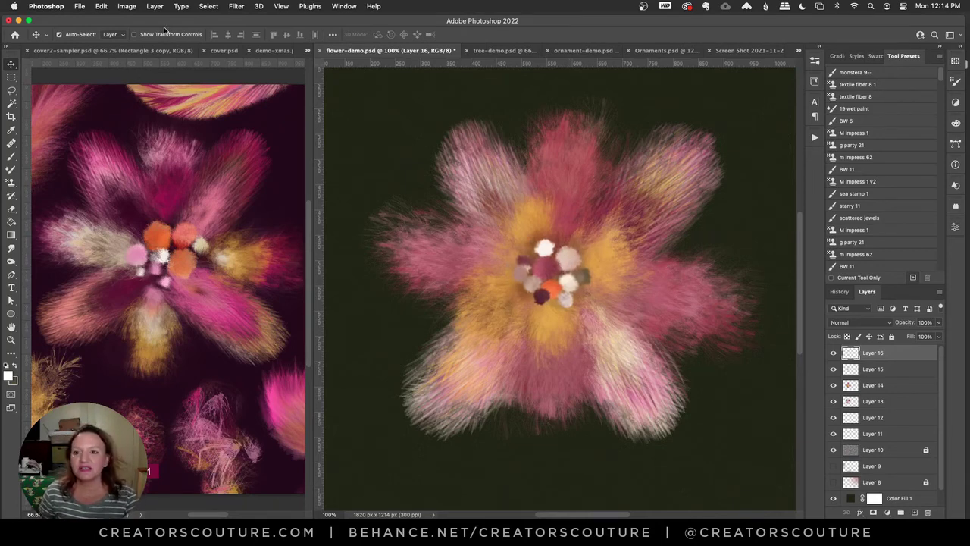
# - Examine the sample artwork in cover2-sampler.psd and cover.psd, and the Christmas tree scene in demo-xmas.psd
pyautogui.click(121, 50)
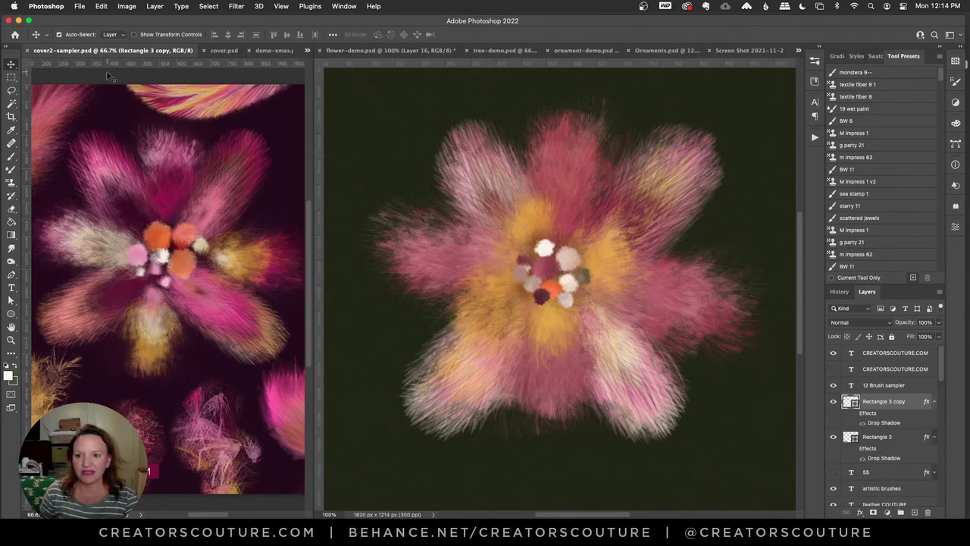
pyautogui.click(219, 51)
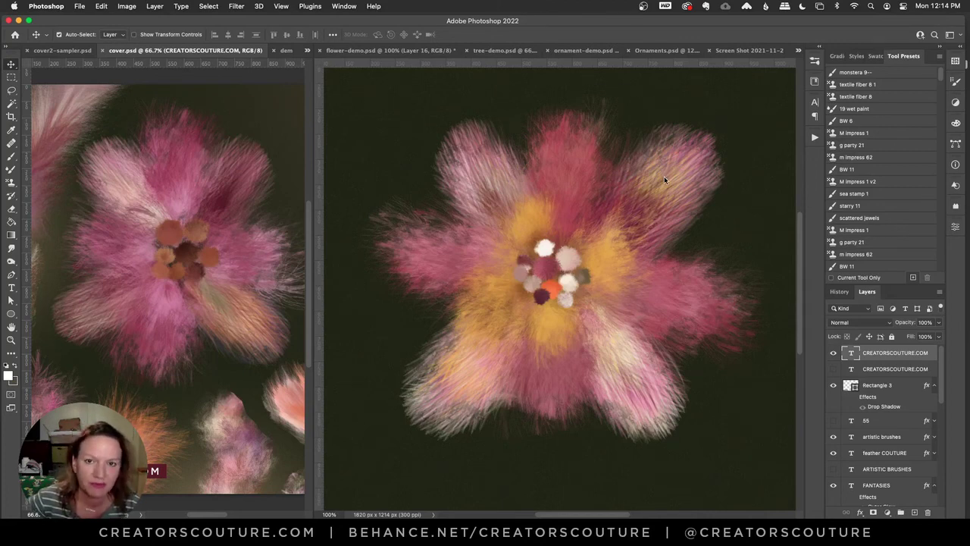
pyautogui.click(285, 51)
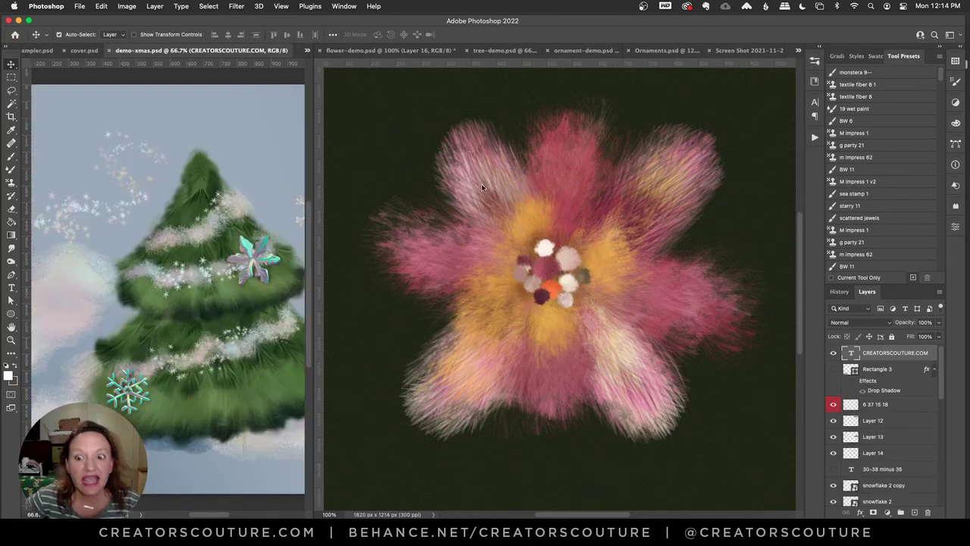
pyautogui.scroll(2, 245, 185)
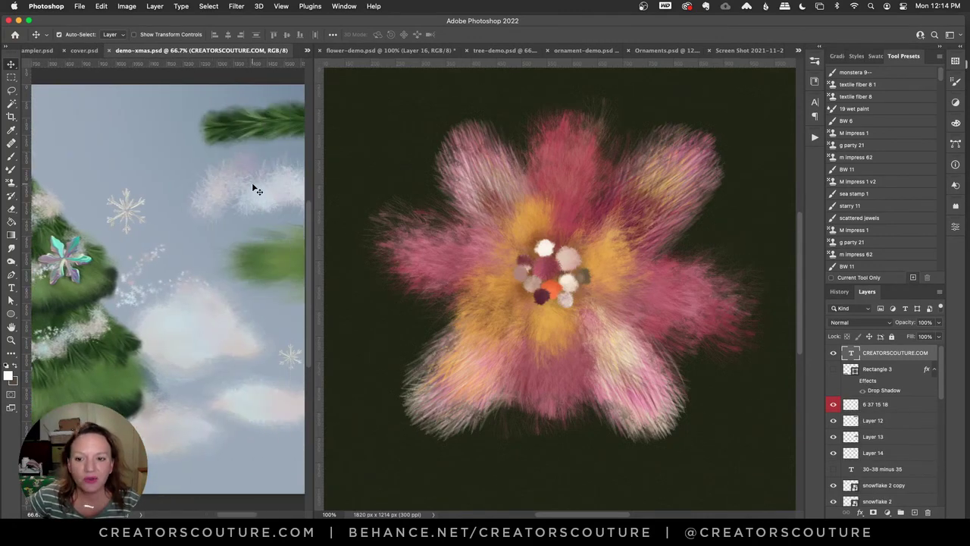
pyautogui.scroll(1, 250, 189)
pyautogui.scroll(-4, 253, 190)
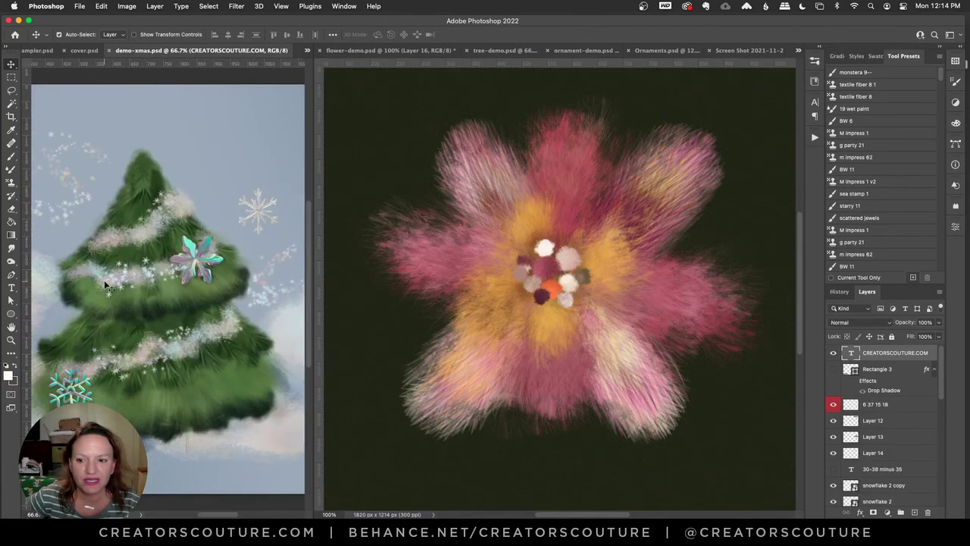
pyautogui.scroll(3, 111, 285)
pyautogui.scroll(-2, 114, 283)
pyautogui.scroll(-1, 157, 243)
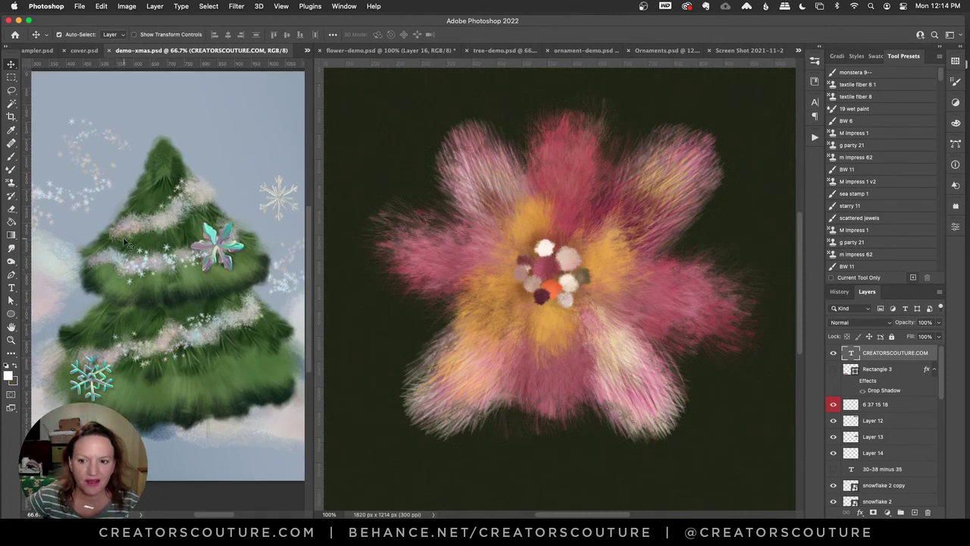
# - Widen the demo-xmas.psd side of the split view so the whole Christmas tree fits
pyautogui.moveTo(312, 185); pyautogui.dragTo(409, 205)
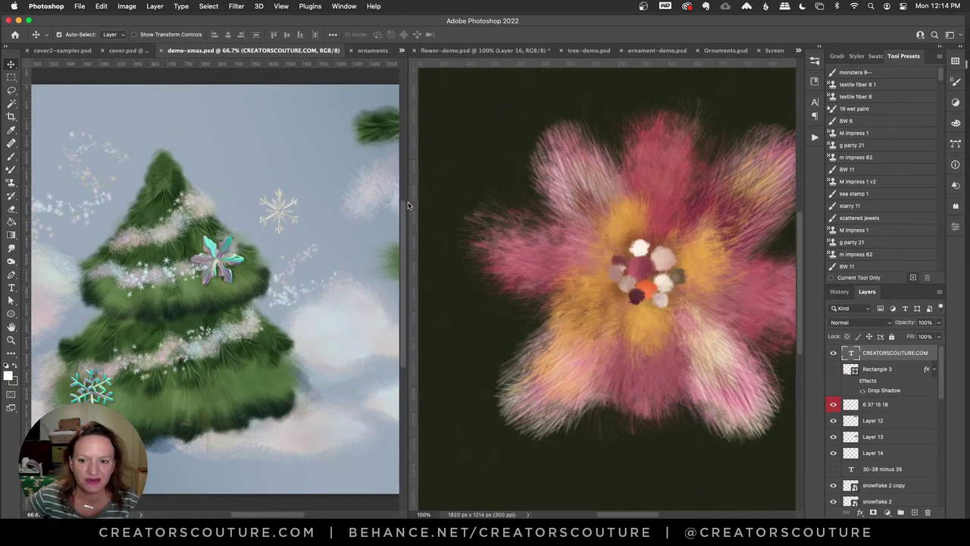
pyautogui.hscroll(-5, 353, 232)
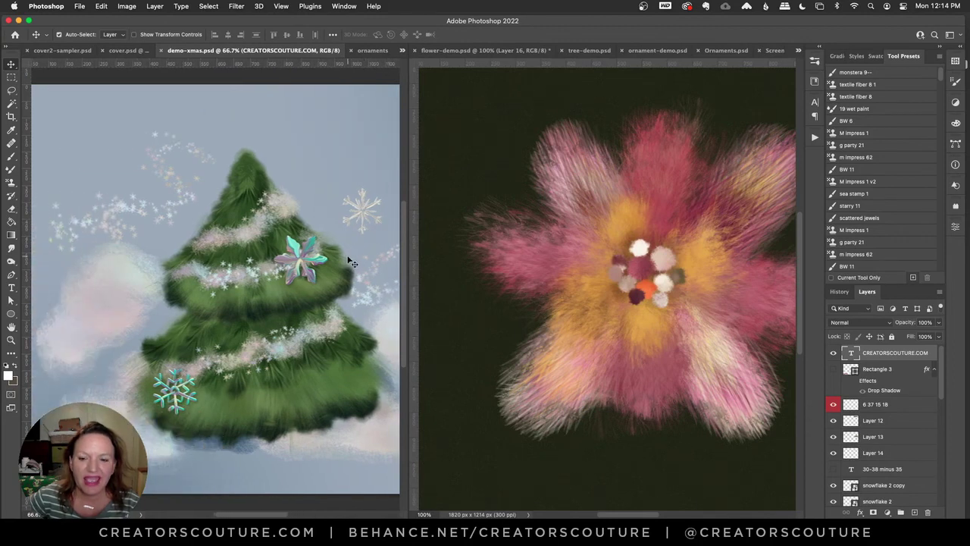
pyautogui.hscroll(2, 350, 261)
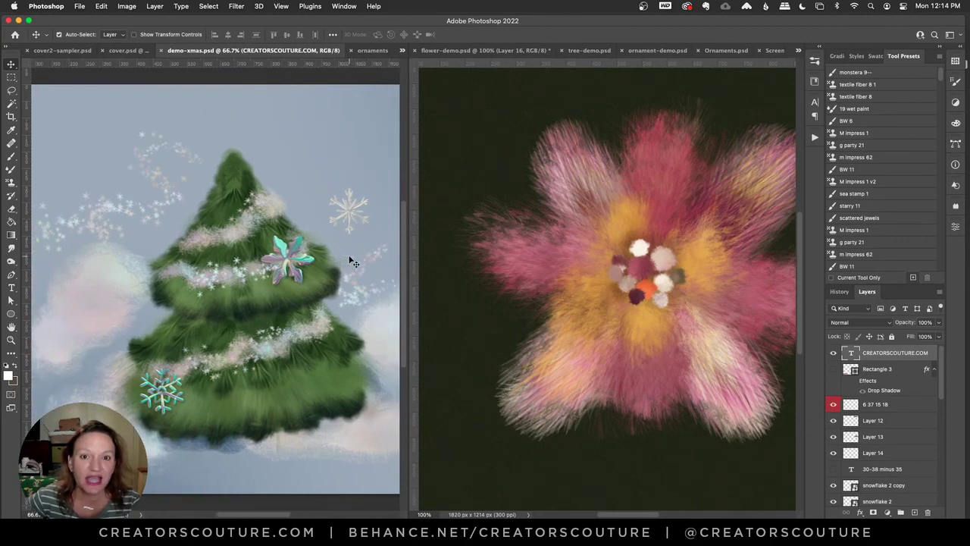